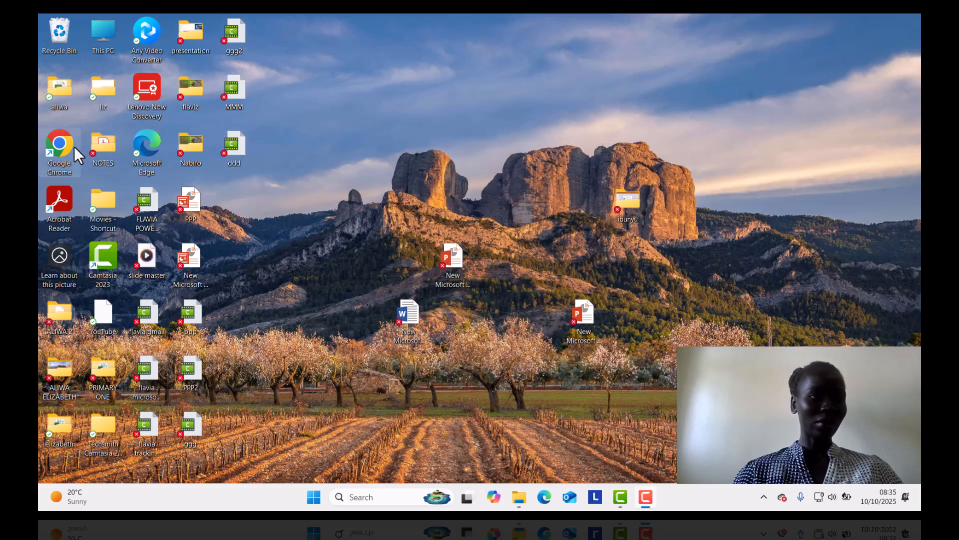
# Switch to Google Chrome, search Google for "google forms" and open the Google Forms sign-in result.
pyautogui.doubleClick(59, 146)
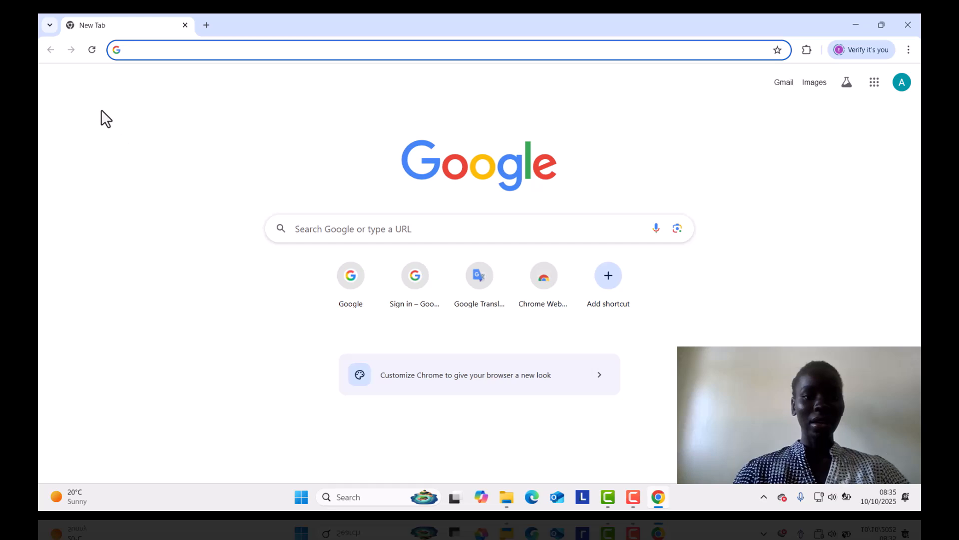
pyautogui.click(375, 230)
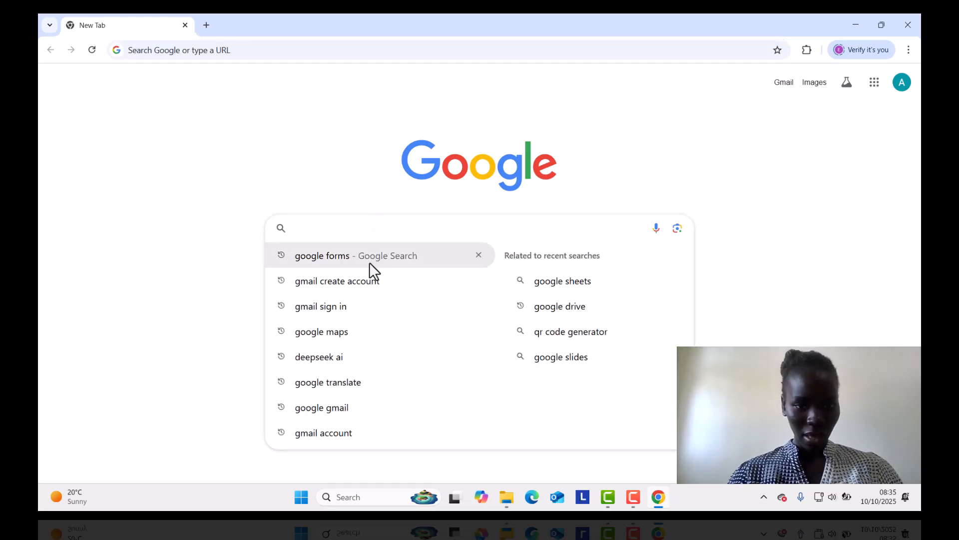
pyautogui.click(367, 255)
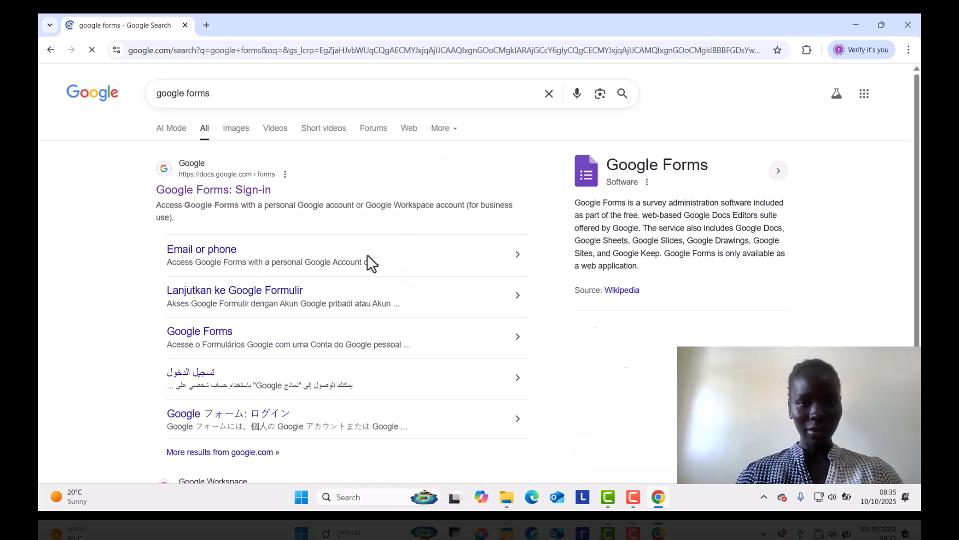
pyautogui.click(187, 190)
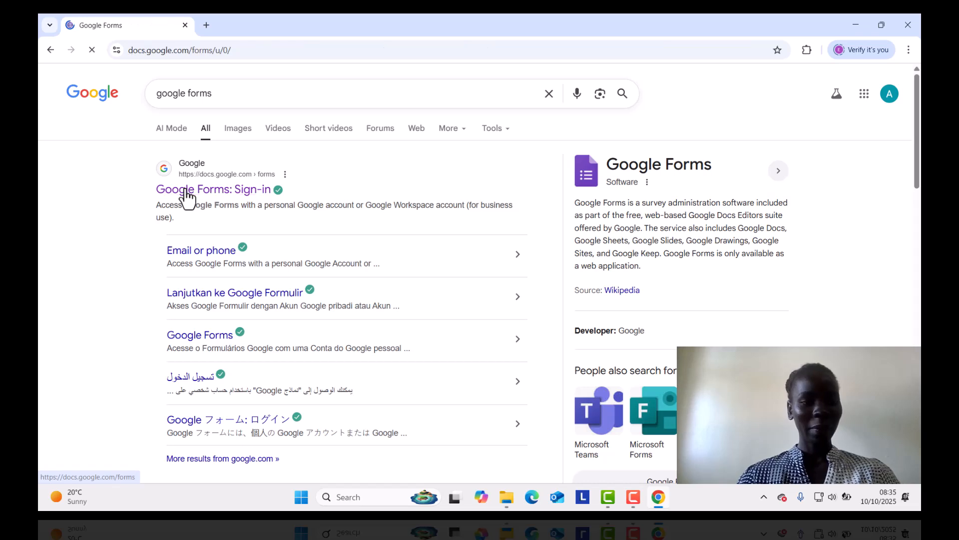
# Create a new blank form from the Google Forms home page and dismiss the text styling tip.
pyautogui.click(187, 198)
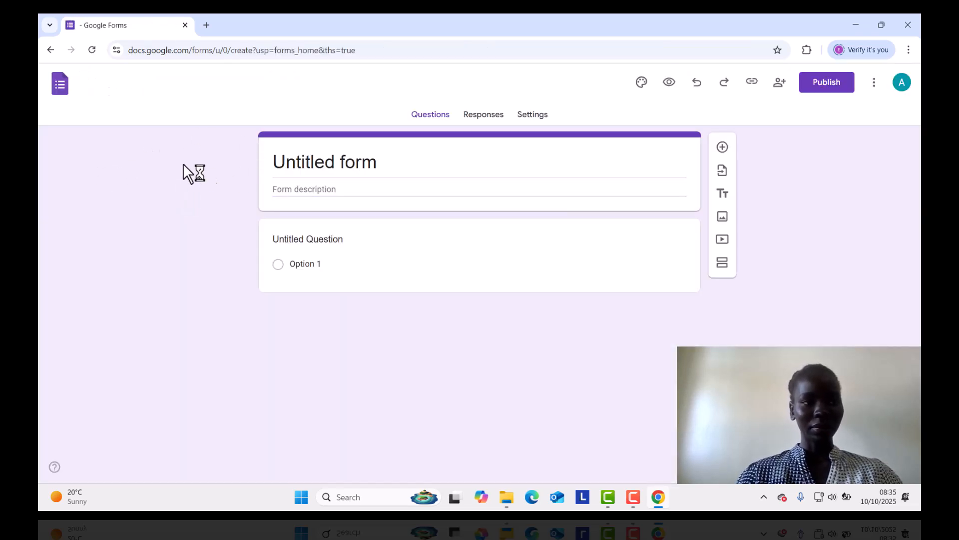
pyautogui.click(46, 49)
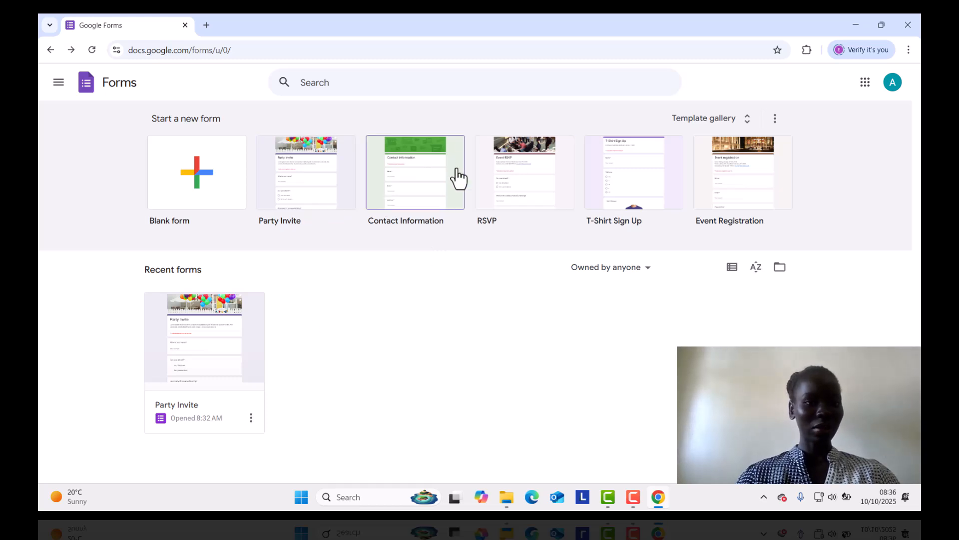
pyautogui.click(190, 189)
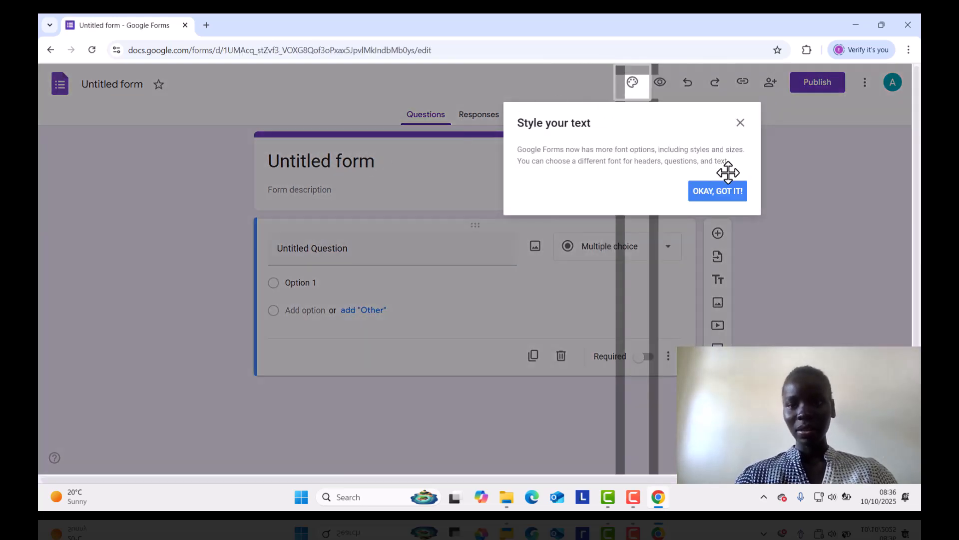
pyautogui.click(741, 123)
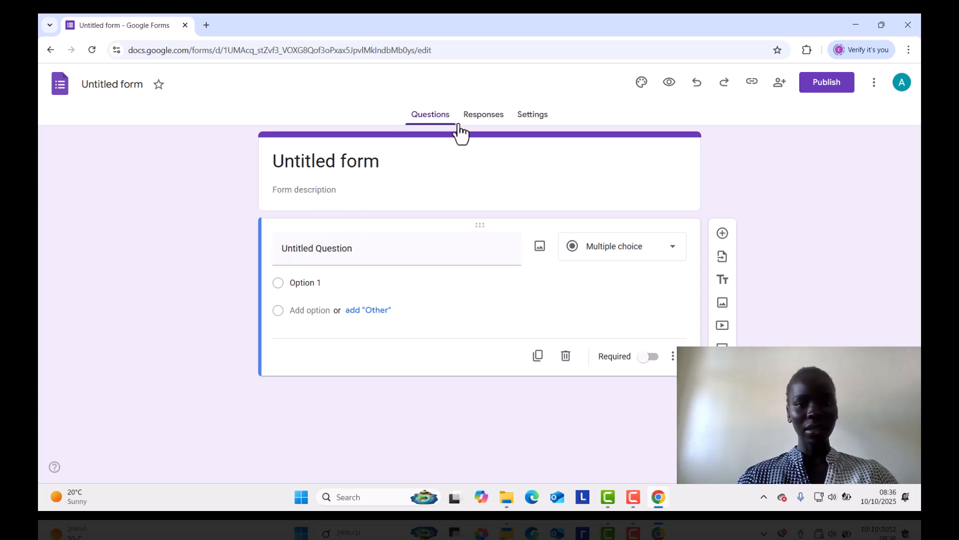
# Replace the form's title with "HEAILTH SURVEY".
pyautogui.click(390, 158)
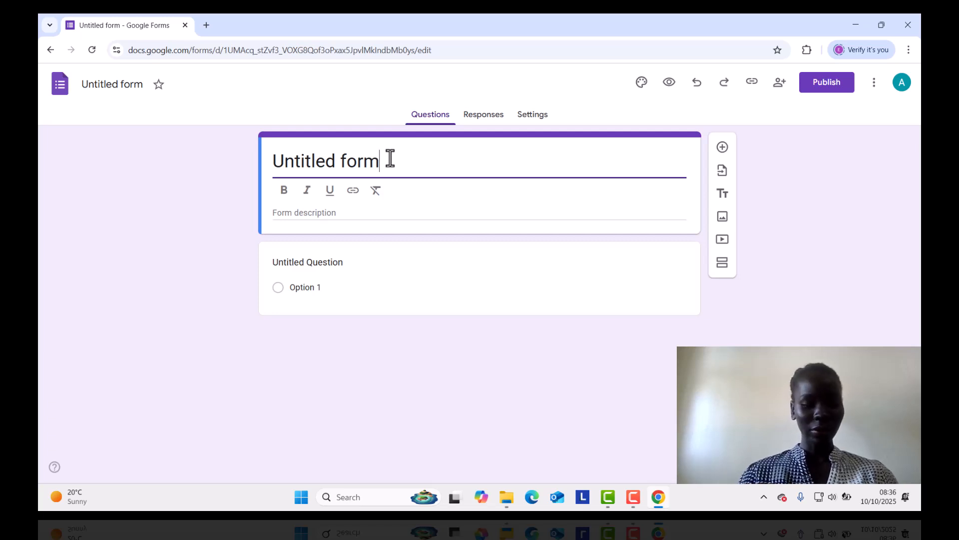
pyautogui.press('capslock')
pyautogui.write('H')
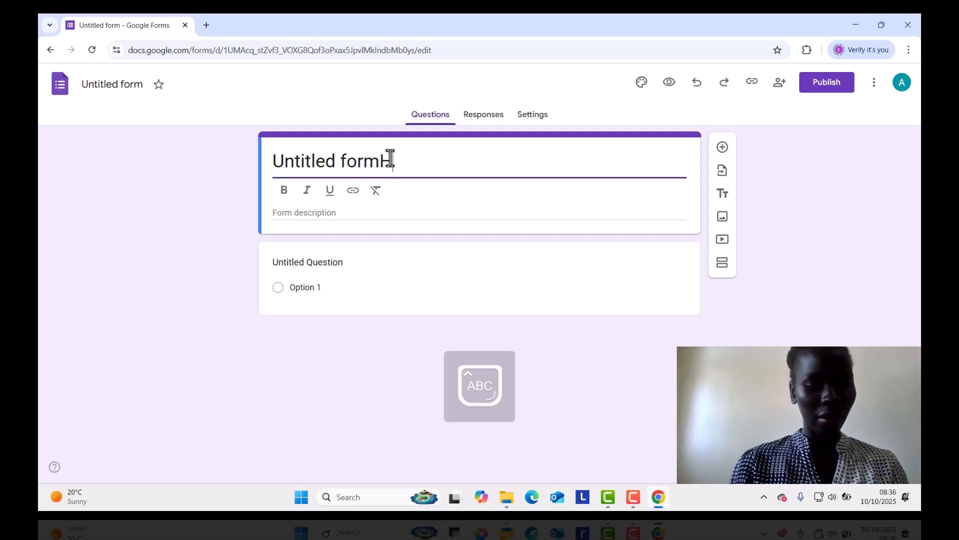
pyautogui.write('EAIL')
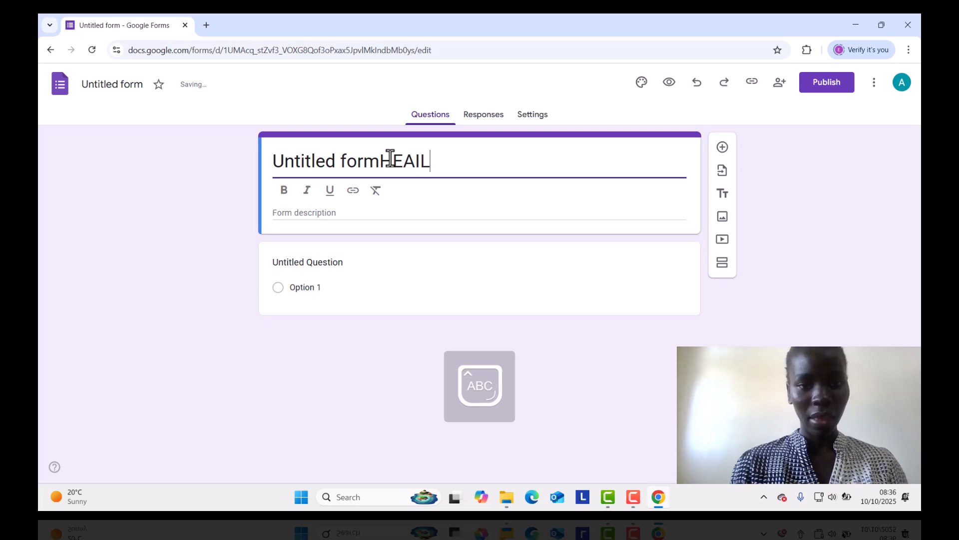
pyautogui.write('TH ')
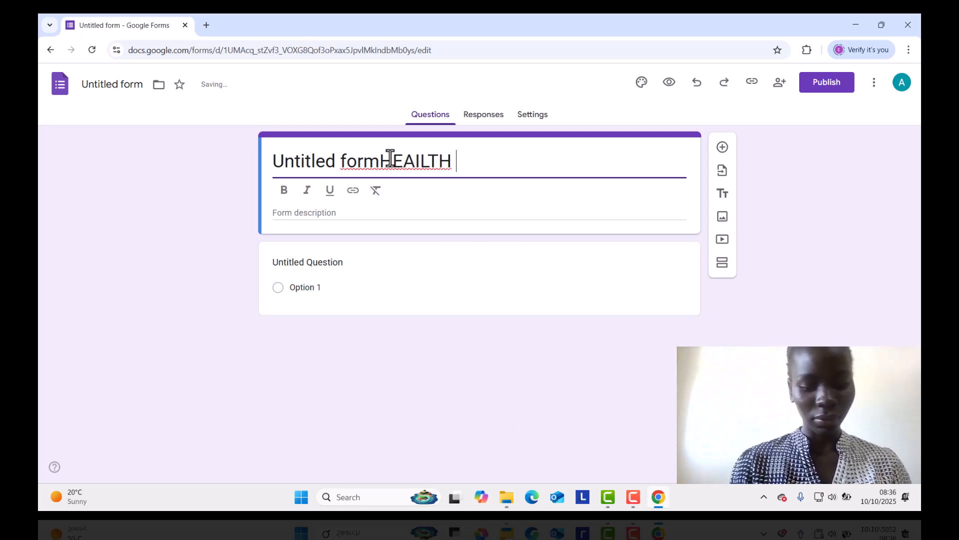
pyautogui.write('SURVE')
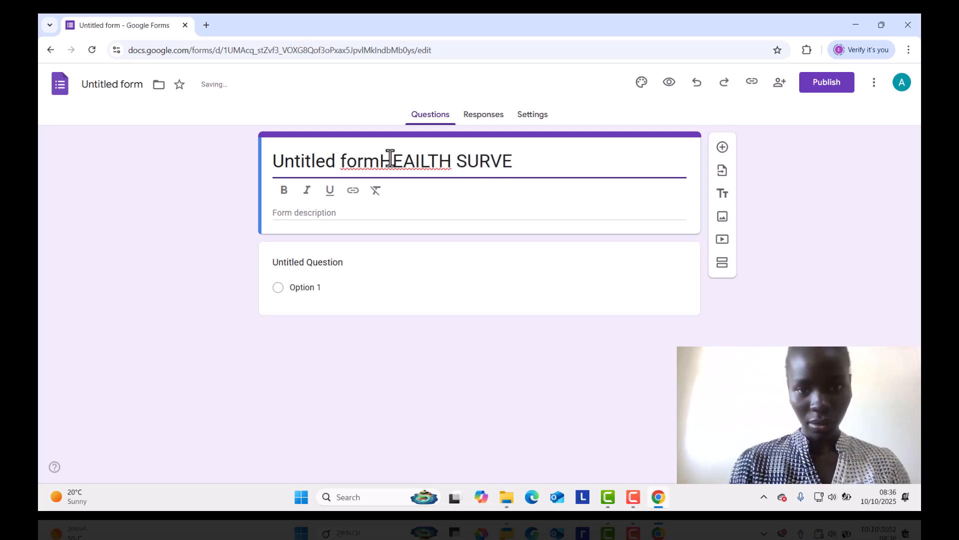
pyautogui.write('Y')
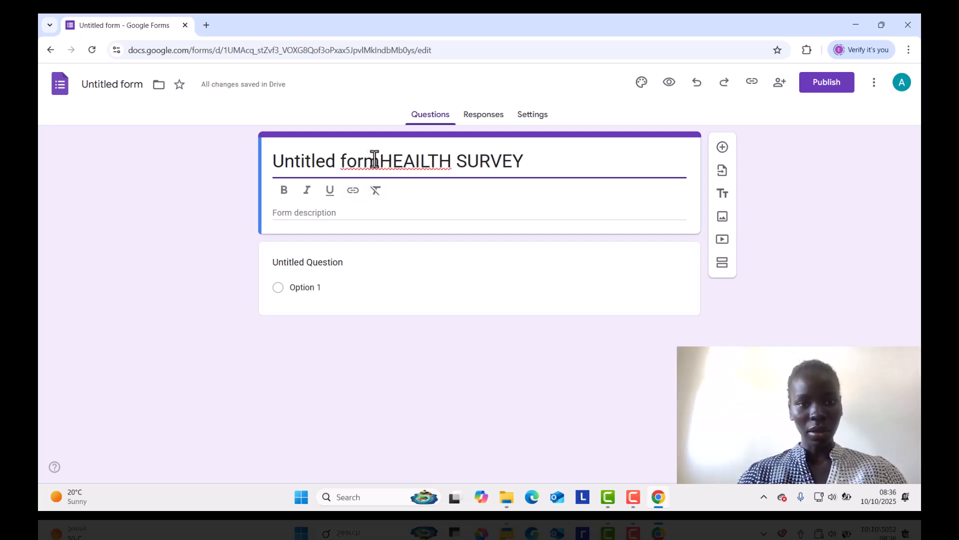
pyautogui.click(377, 160)
pyautogui.press('BackSpace')
pyautogui.press('BackSpace')
pyautogui.press('BackSpace')
pyautogui.press('BackSpace')
pyautogui.press('BackSpace')
pyautogui.press('BackSpace')
pyautogui.press('BackSpace')
pyautogui.press('BackSpace')
pyautogui.press('BackSpace')
pyautogui.press('BackSpace')
pyautogui.press('BackSpace')
pyautogui.press('BackSpace')
pyautogui.press('BackSpace')
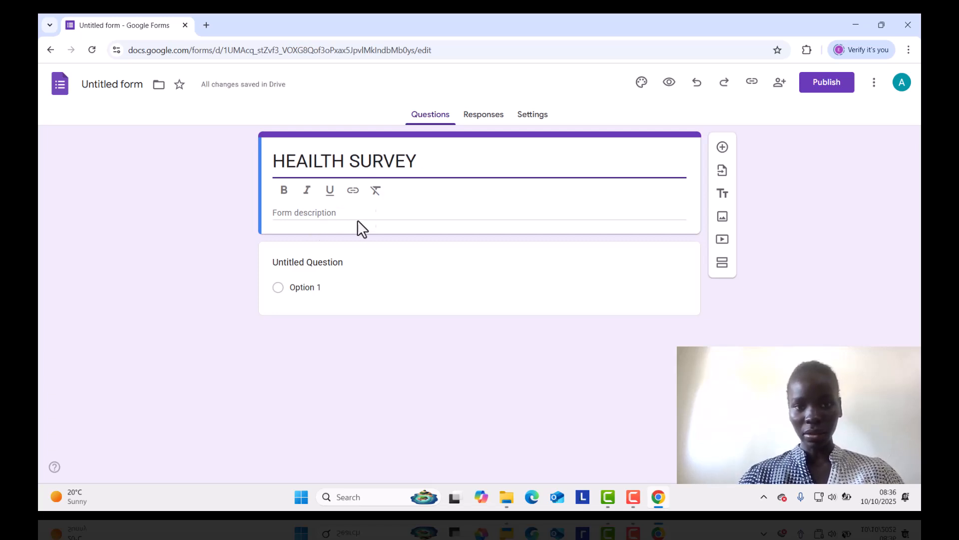
# Replace the first question's placeholder text with "NAME".
pyautogui.click(350, 260)
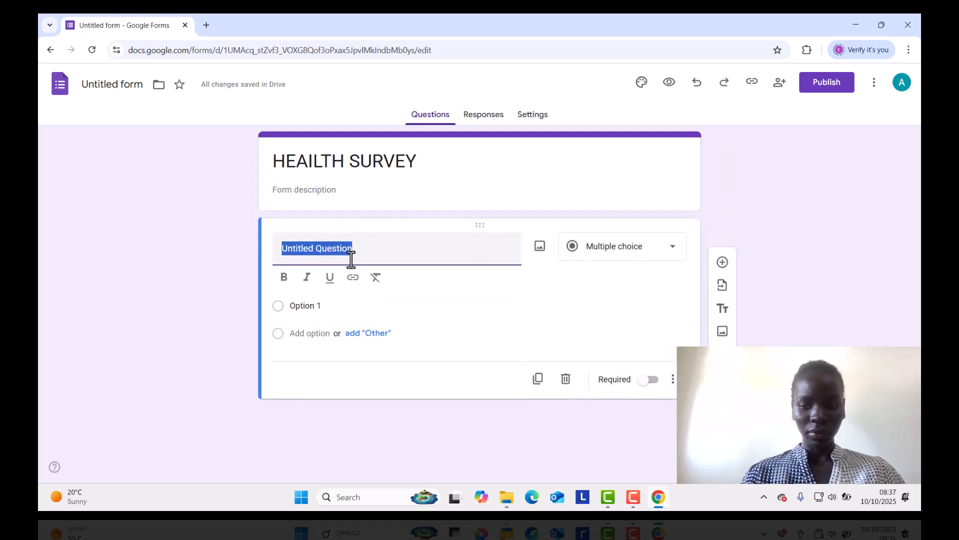
pyautogui.press('BackSpace')
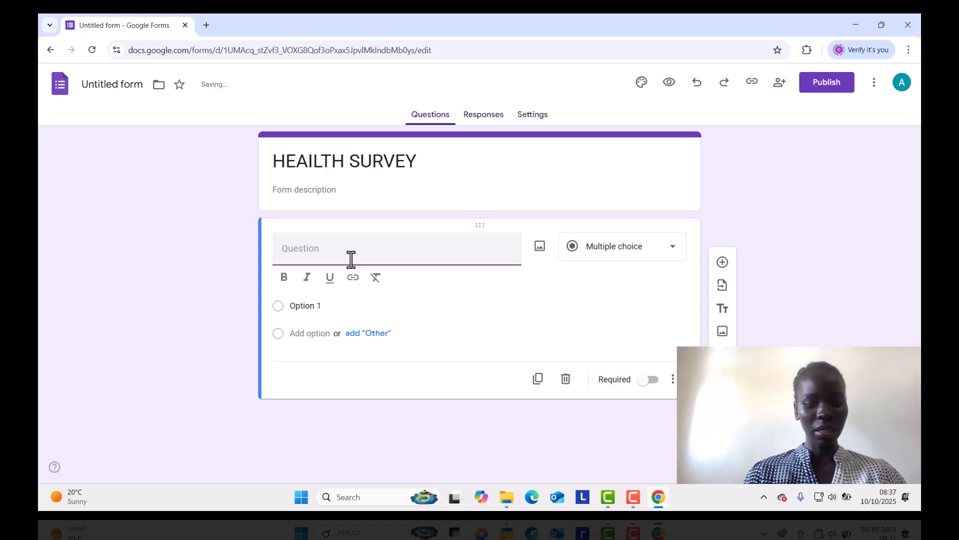
pyautogui.write('NAM')
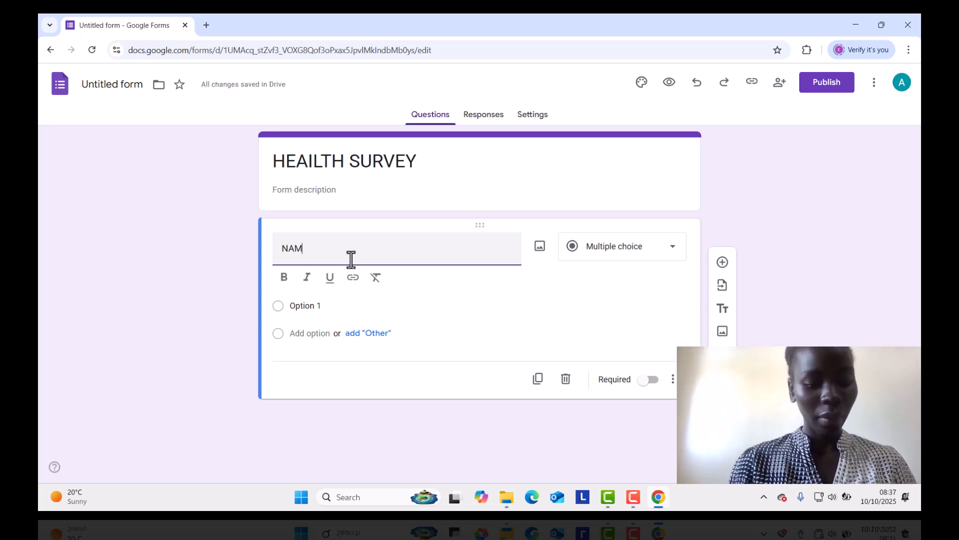
pyautogui.write('E')
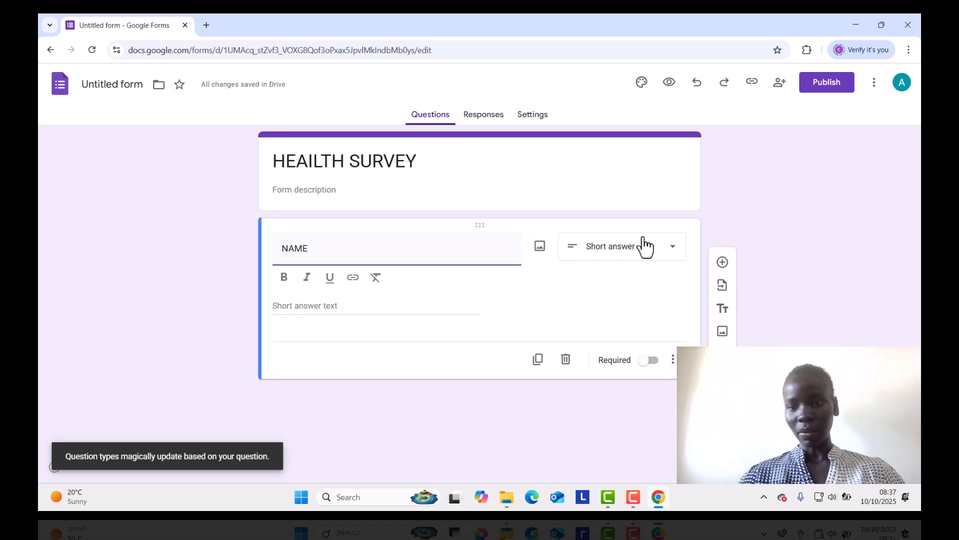
# Set the NAME question's type to Short answer and make it required.
pyautogui.click(675, 255)
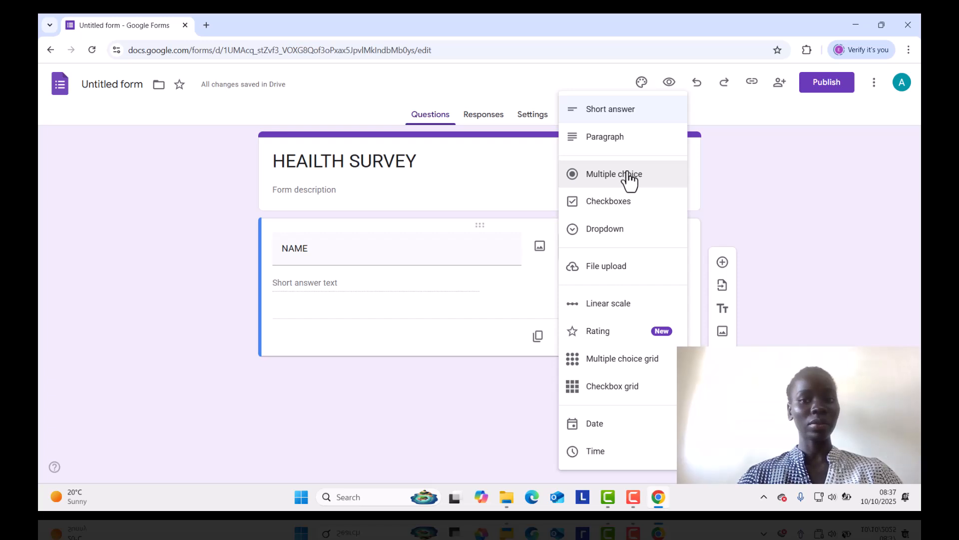
pyautogui.click(614, 113)
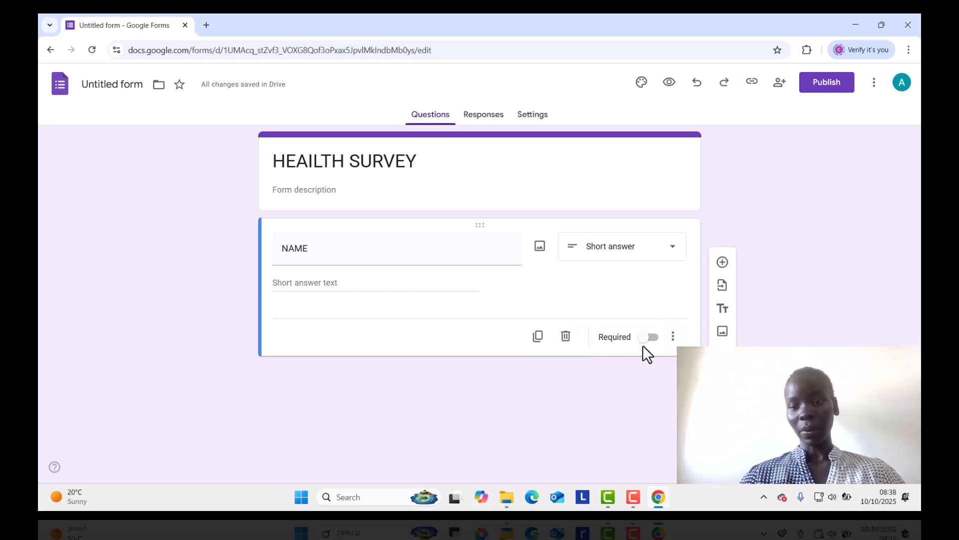
pyautogui.click(653, 338)
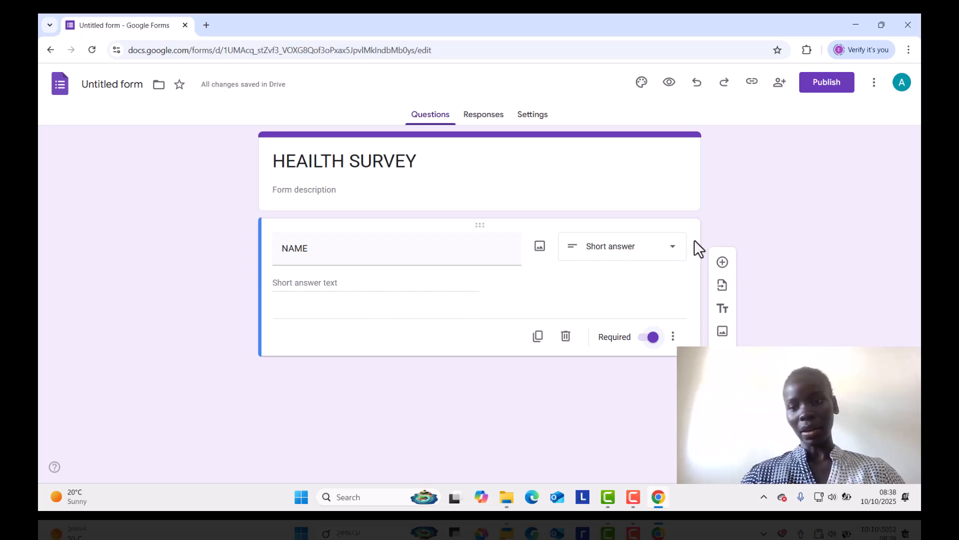
# View the recent forms available for importing questions and close the form selection without importing anything.
pyautogui.click(721, 290)
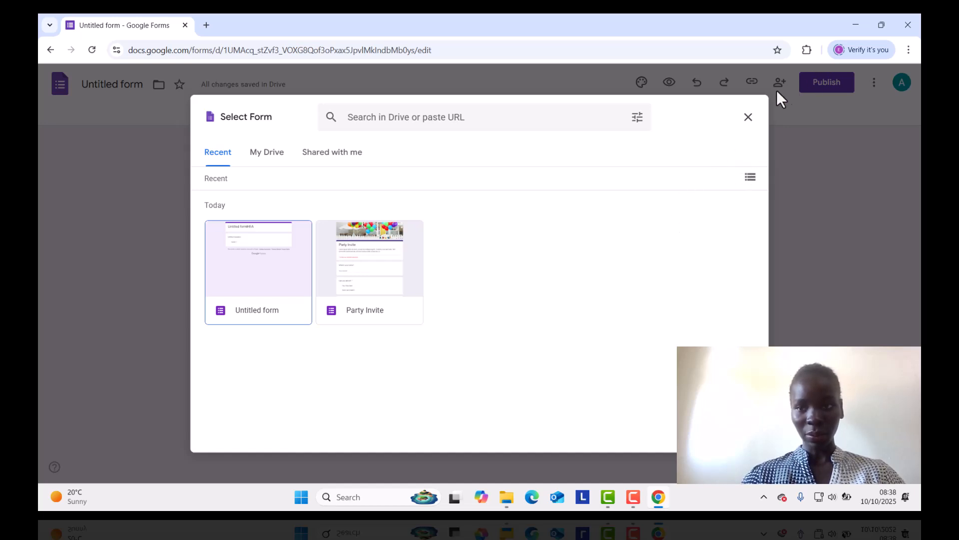
pyautogui.click(749, 118)
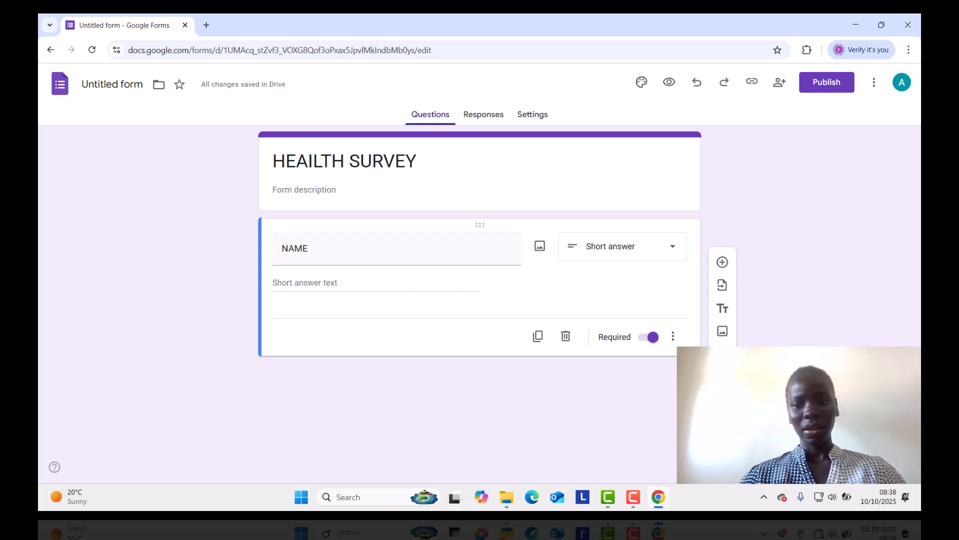
# Add a second question below NAME with the text "HOW CAN RATE YOUR HEAILTH".
pyautogui.click(722, 263)
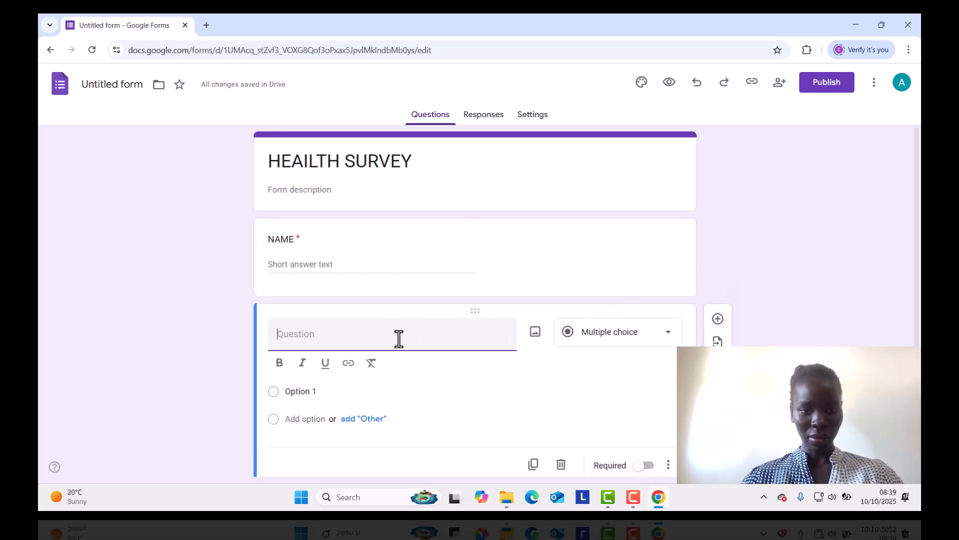
pyautogui.write('HOW ')
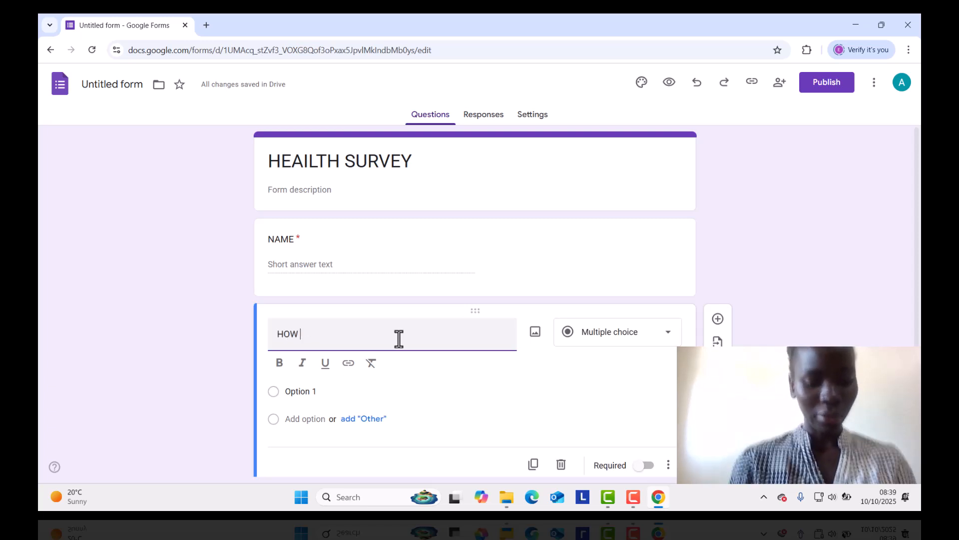
pyautogui.write('C')
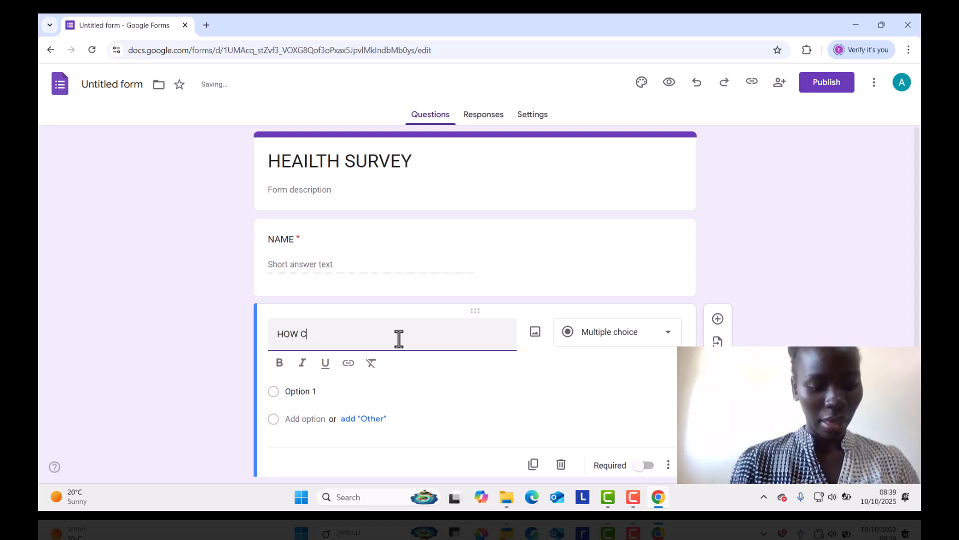
pyautogui.write('AN RATE ')
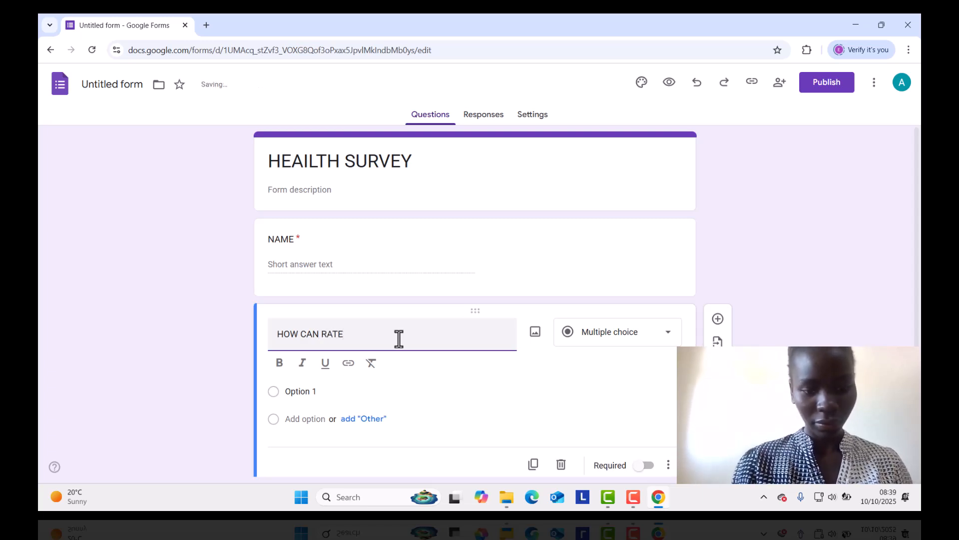
pyautogui.write('YOUR HEALT')
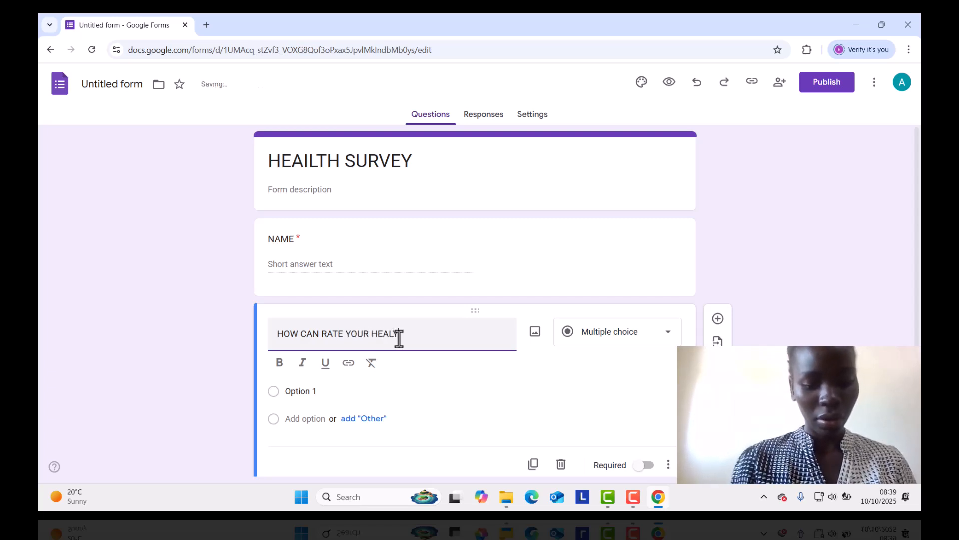
pyautogui.press('BackSpace')
pyautogui.press('BackSpace')
pyautogui.write('A')
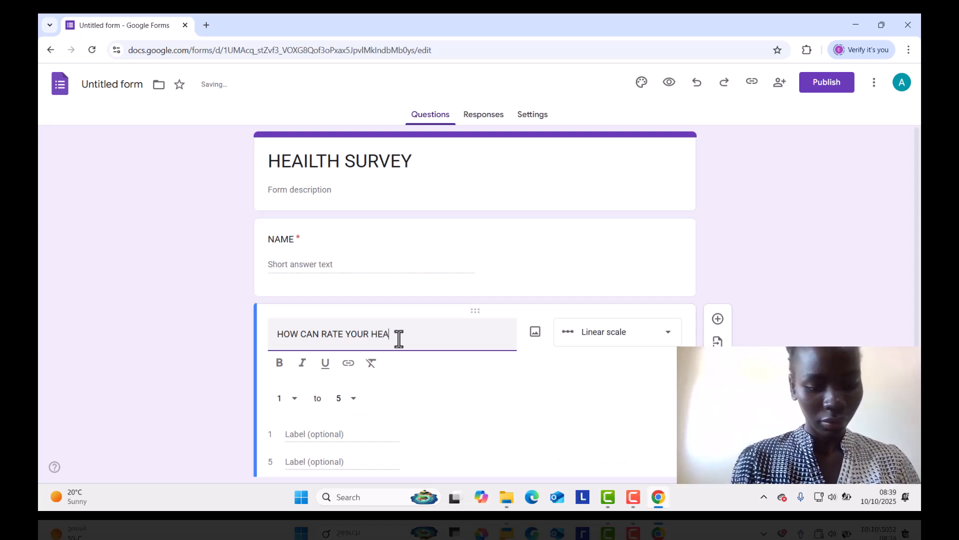
pyautogui.write('ILTH')
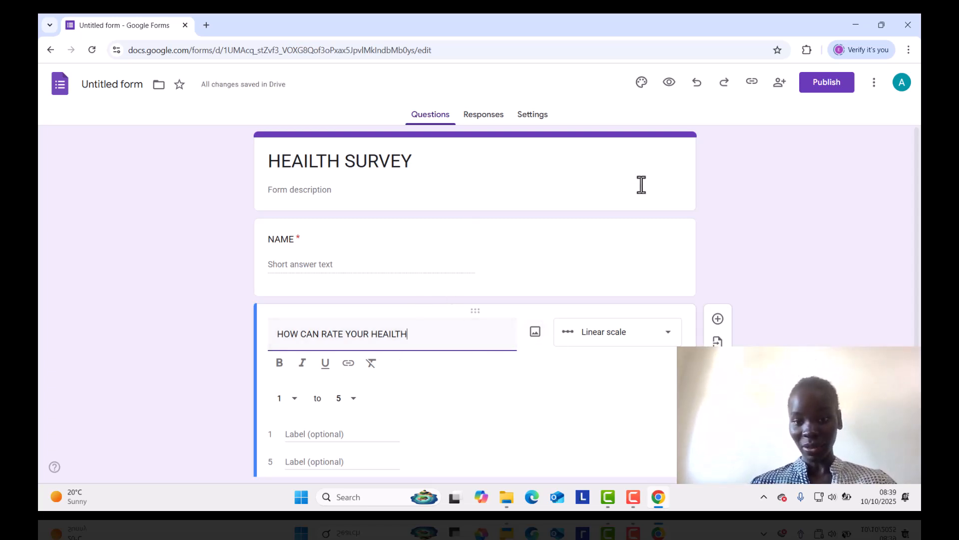
# Change the health rating question's type to Multiple choice and name its first option "POOR".
pyautogui.click(670, 339)
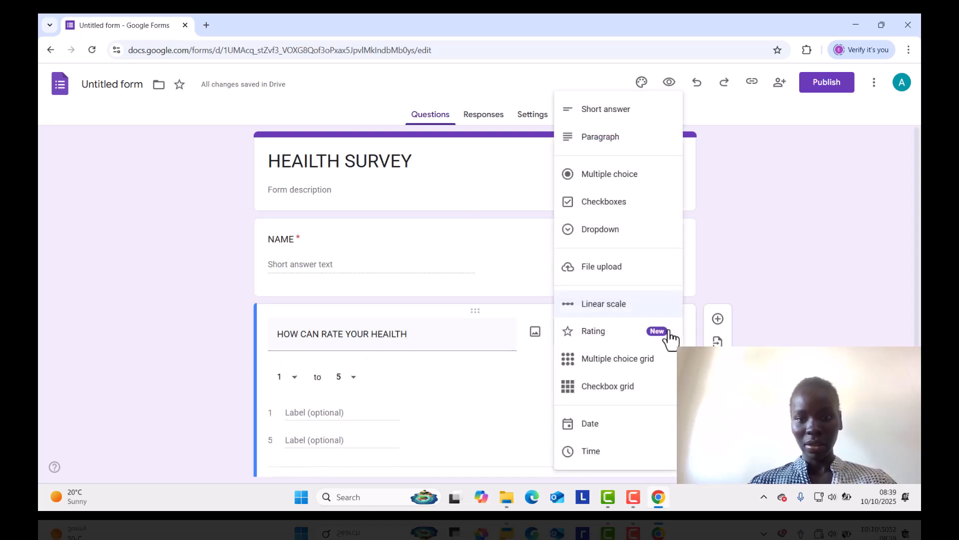
pyautogui.click(632, 182)
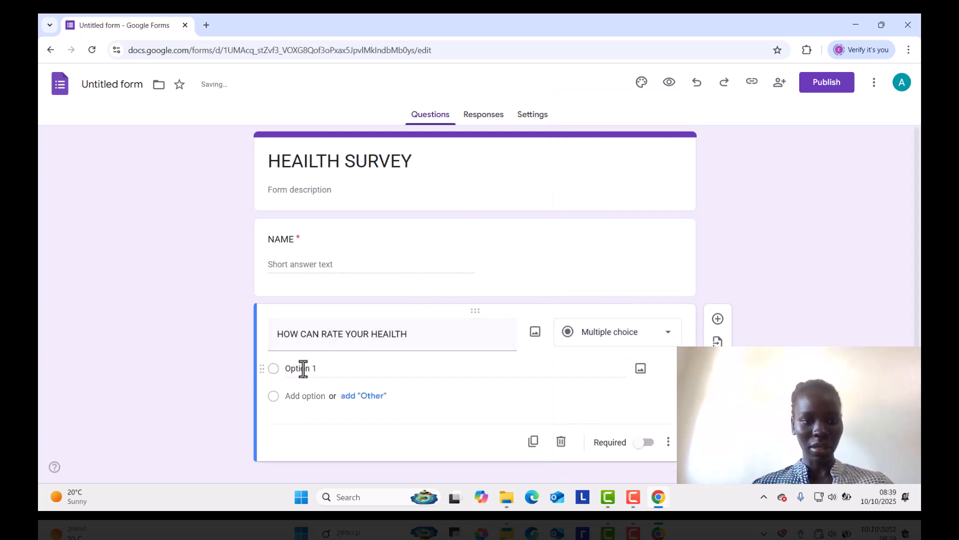
pyautogui.click(325, 368)
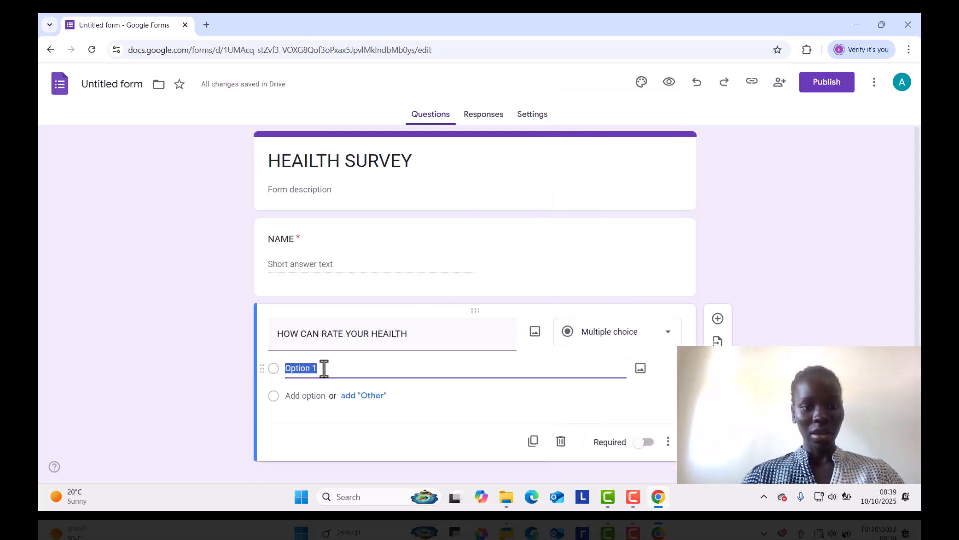
pyautogui.press('BackSpace')
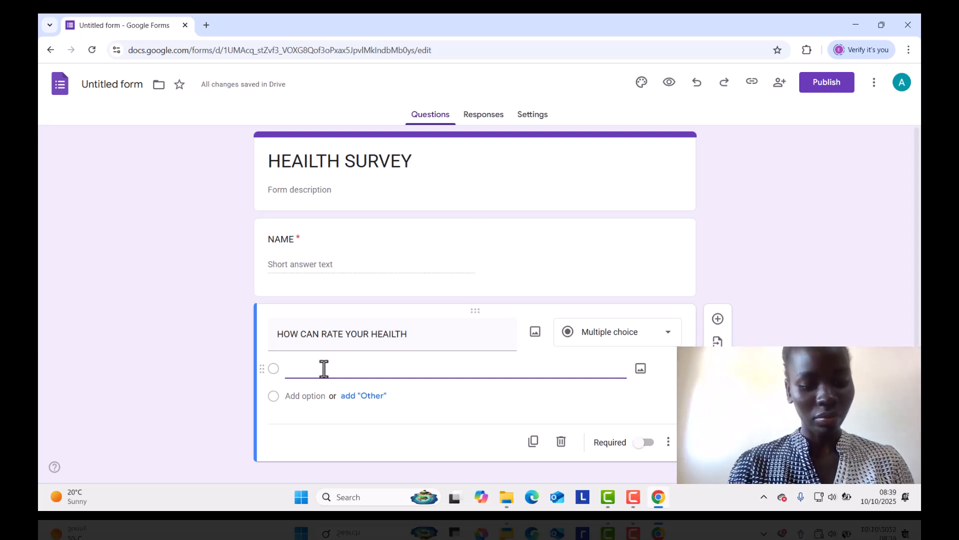
pyautogui.write('POOR')
# Add an "Other" choice and the options "FAIR" and "GOOD" to the health rating question.
pyautogui.click(328, 394)
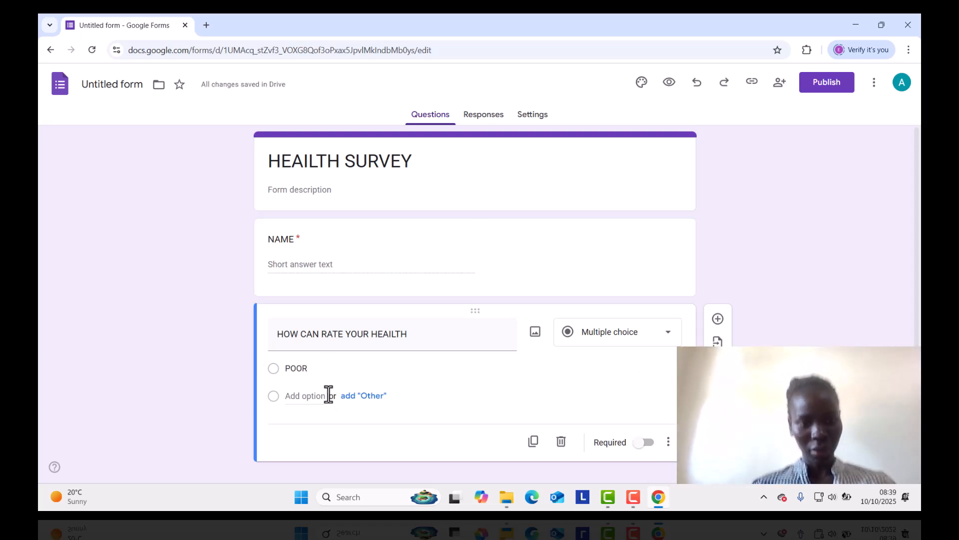
pyautogui.click(344, 397)
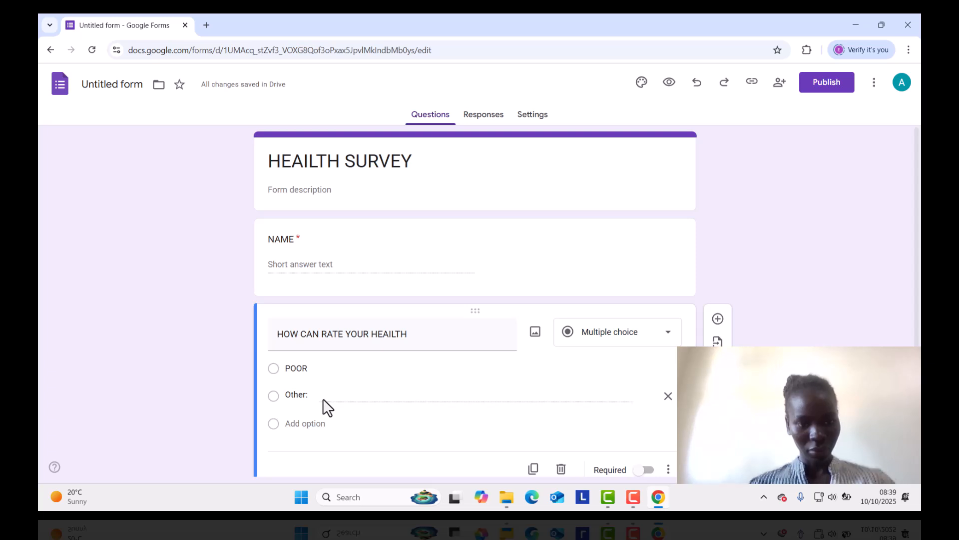
pyautogui.click(311, 428)
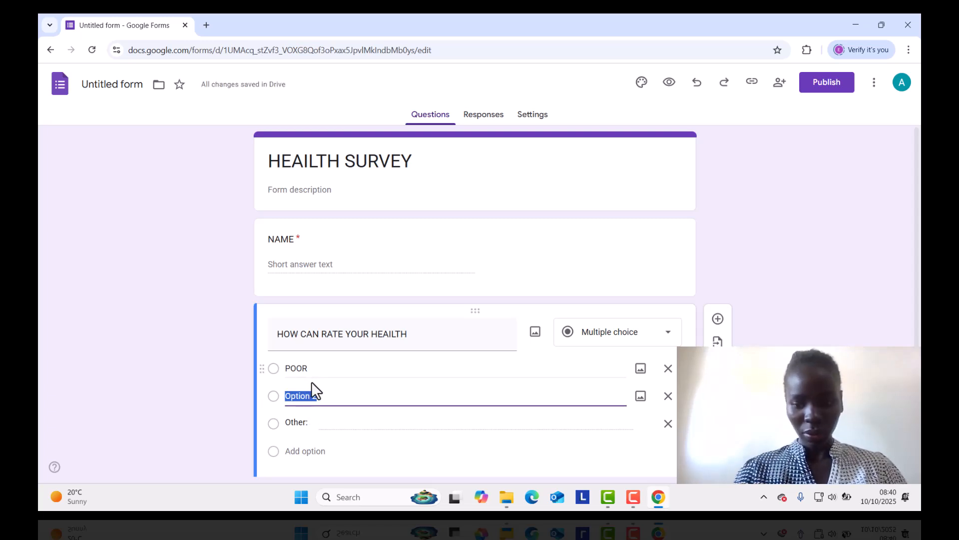
pyautogui.write('FAIR')
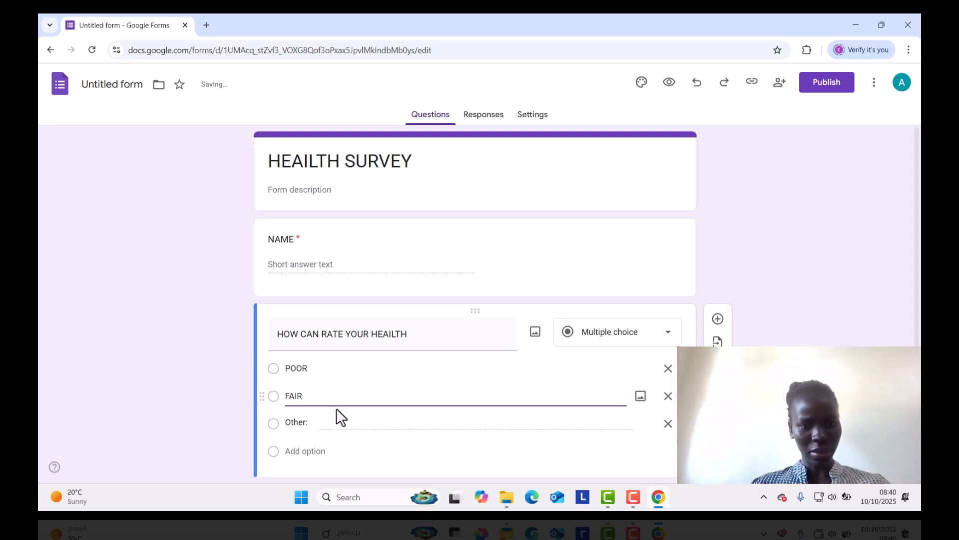
pyautogui.click(315, 451)
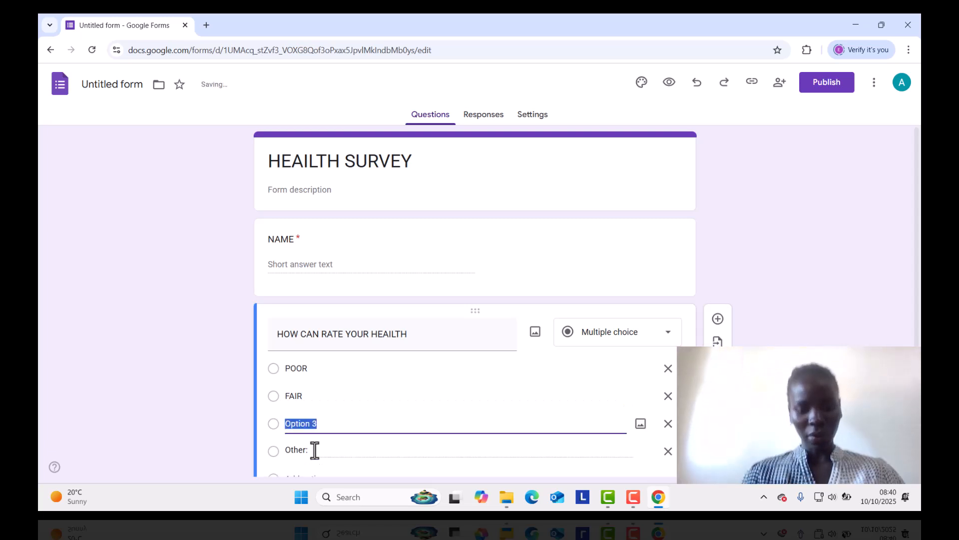
pyautogui.write('GOO')
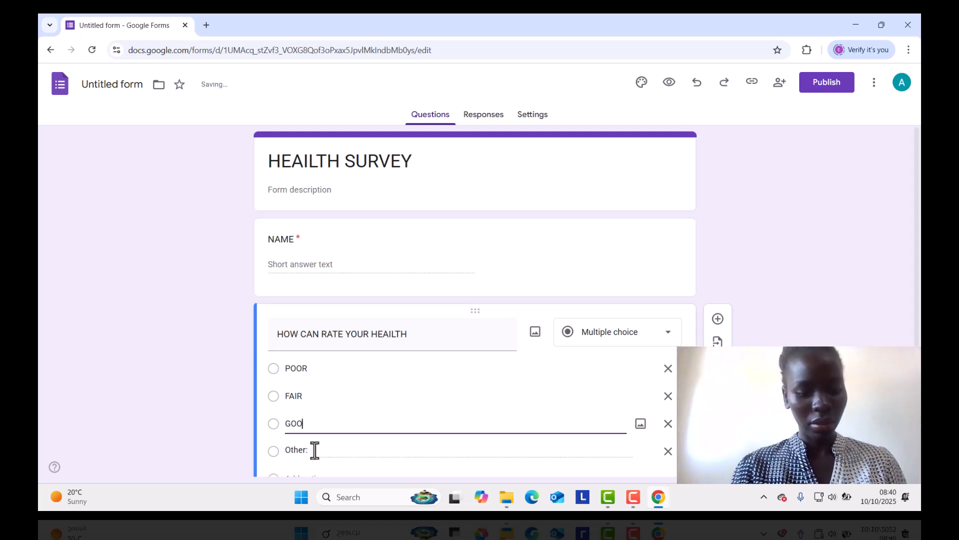
pyautogui.write('D')
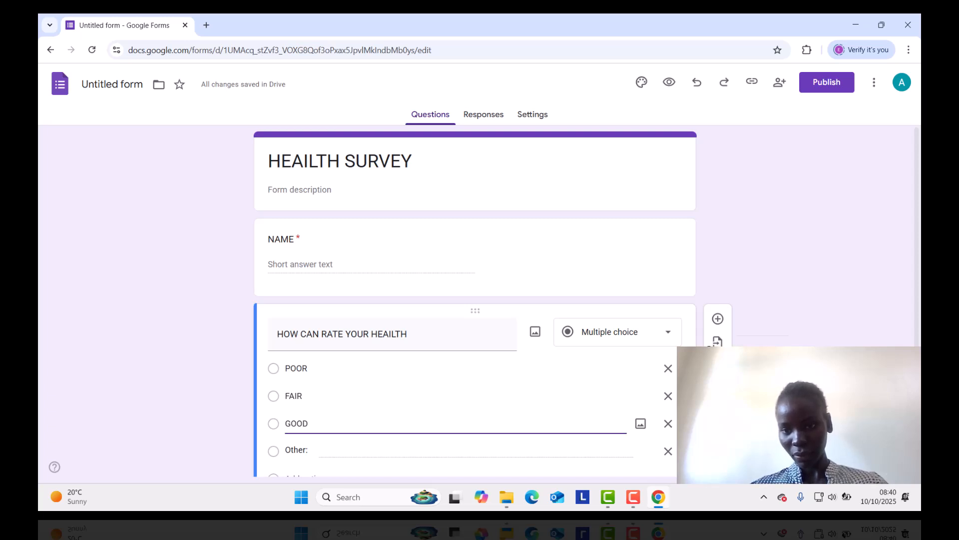
# Add a blank question below the health rating question, and preview the form before returning to the editor.
pyautogui.click(718, 319)
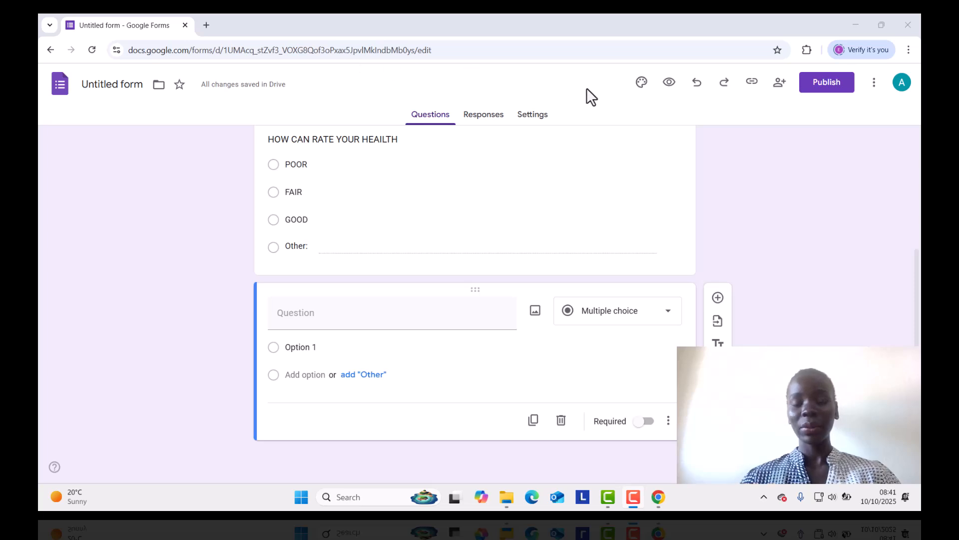
pyautogui.click(669, 84)
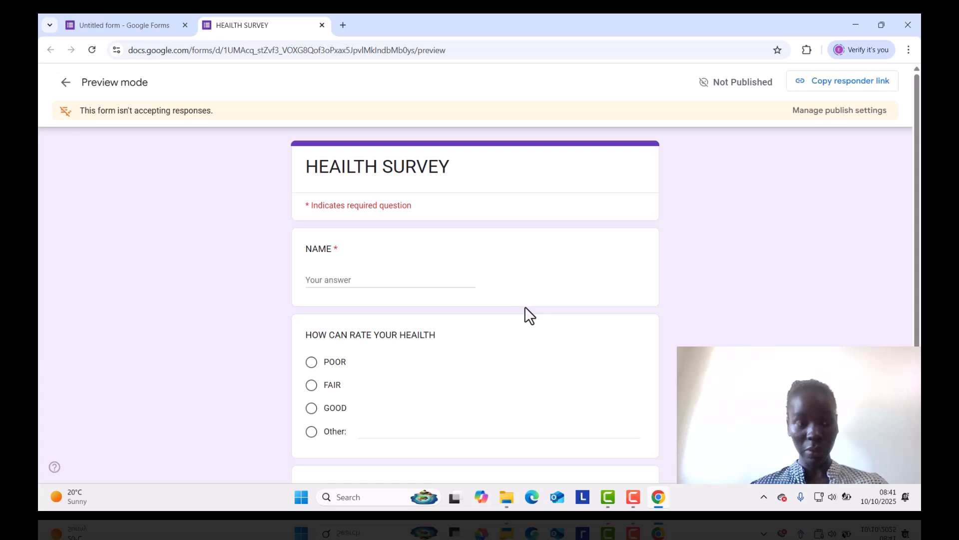
pyautogui.click(64, 84)
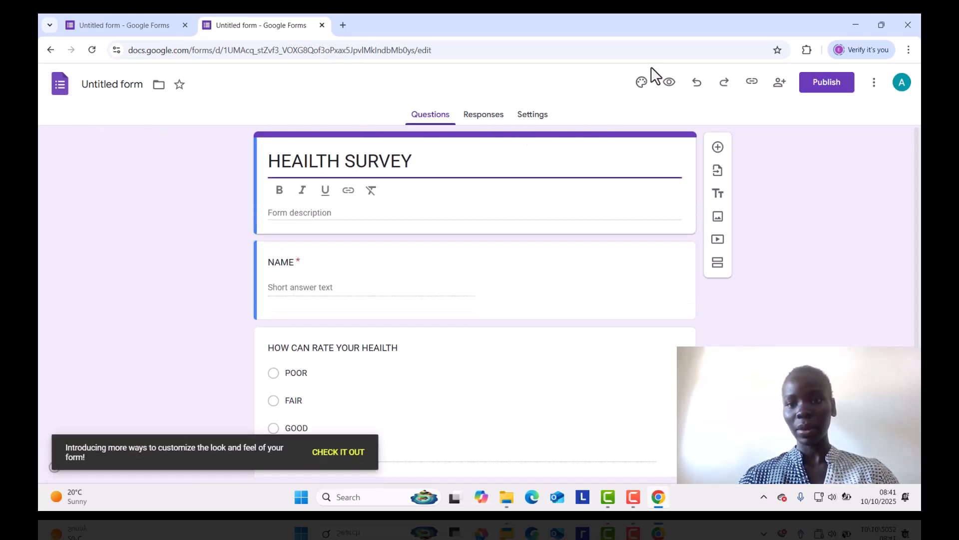
# Set the form theme's header font to Merriweather.
pyautogui.click(641, 84)
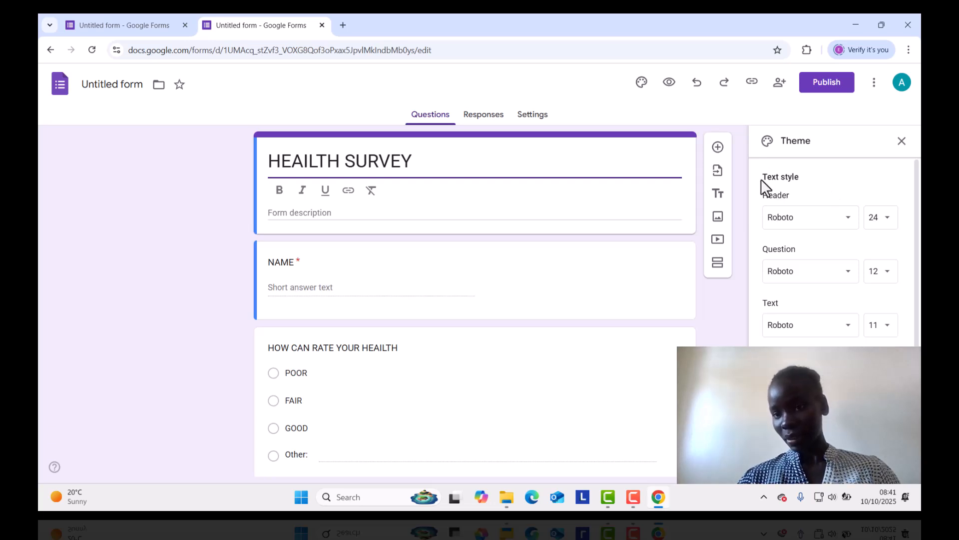
pyautogui.click(847, 219)
pyautogui.scroll(1, 849, 325)
pyautogui.moveTo(851, 329)
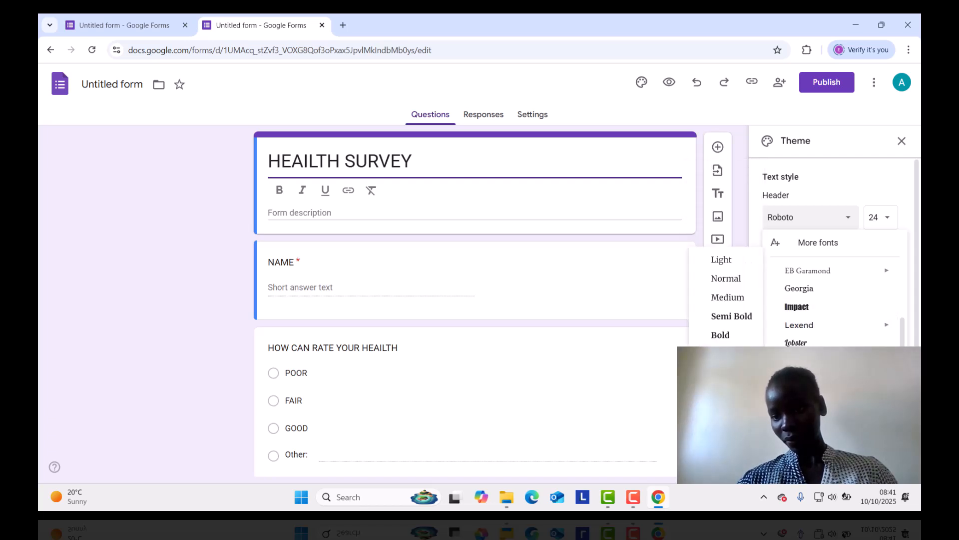
pyautogui.click(809, 361)
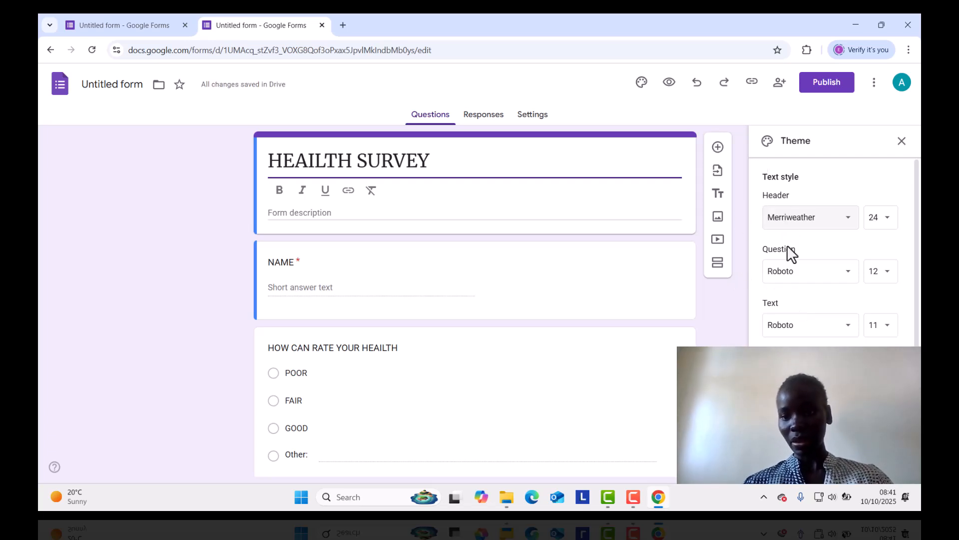
# Set the form theme's question font to Pacifico.
pyautogui.click(848, 272)
pyautogui.click(848, 276)
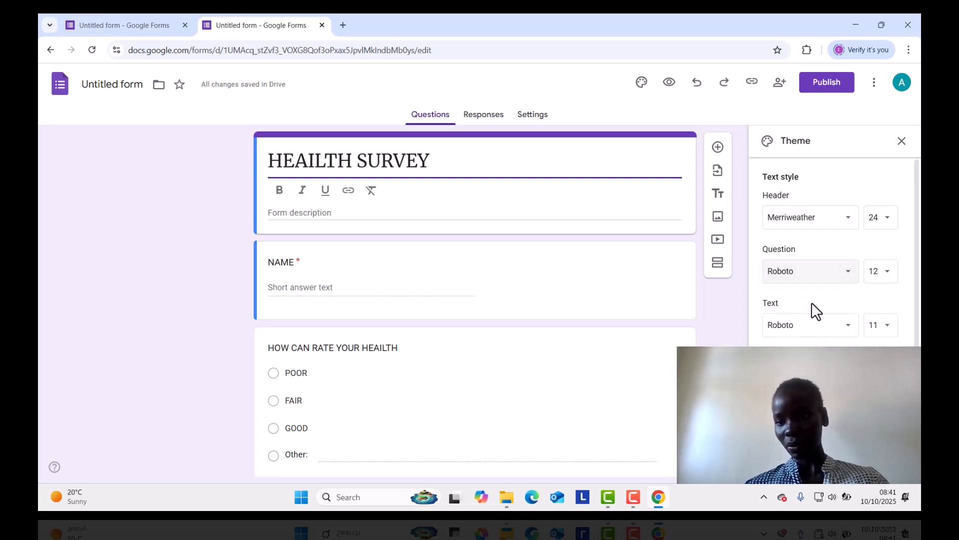
pyautogui.click(848, 272)
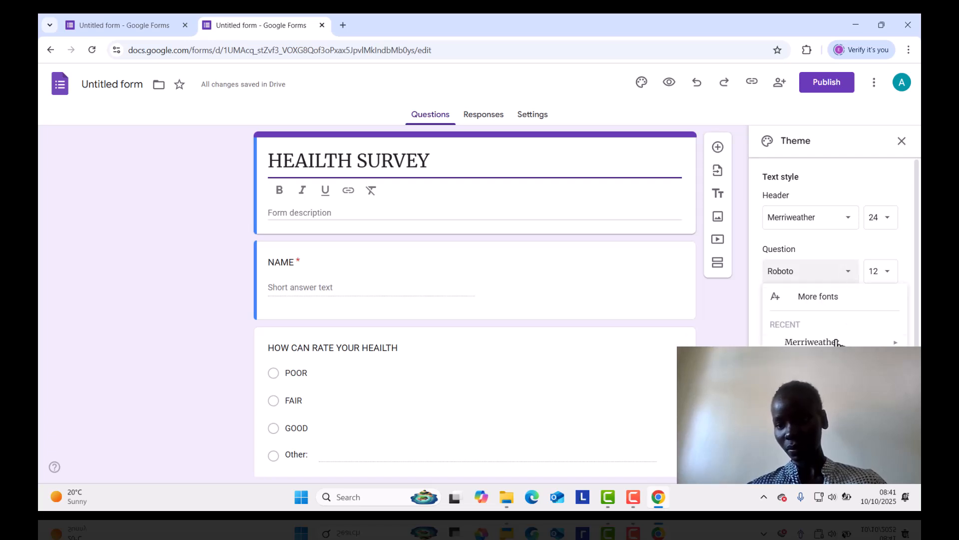
pyautogui.moveTo(834, 340)
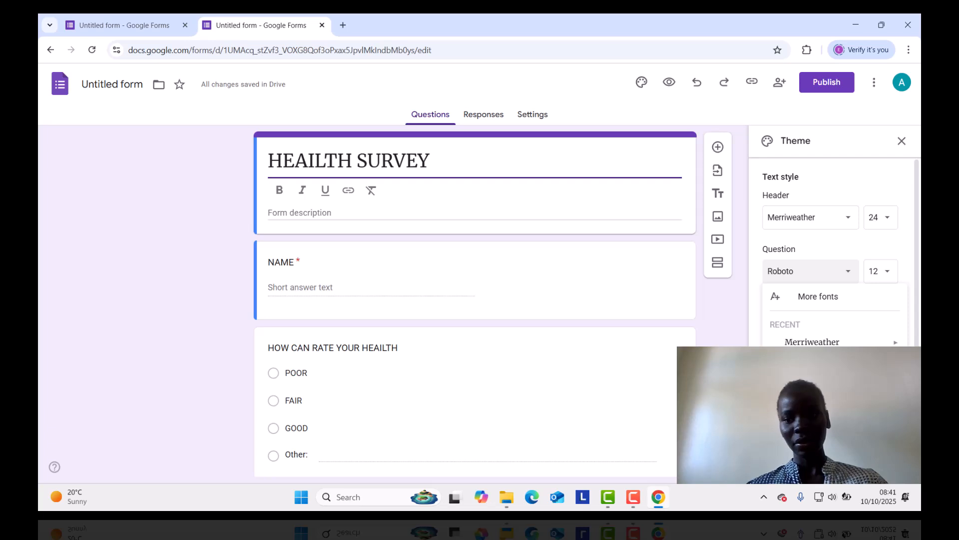
pyautogui.click(820, 385)
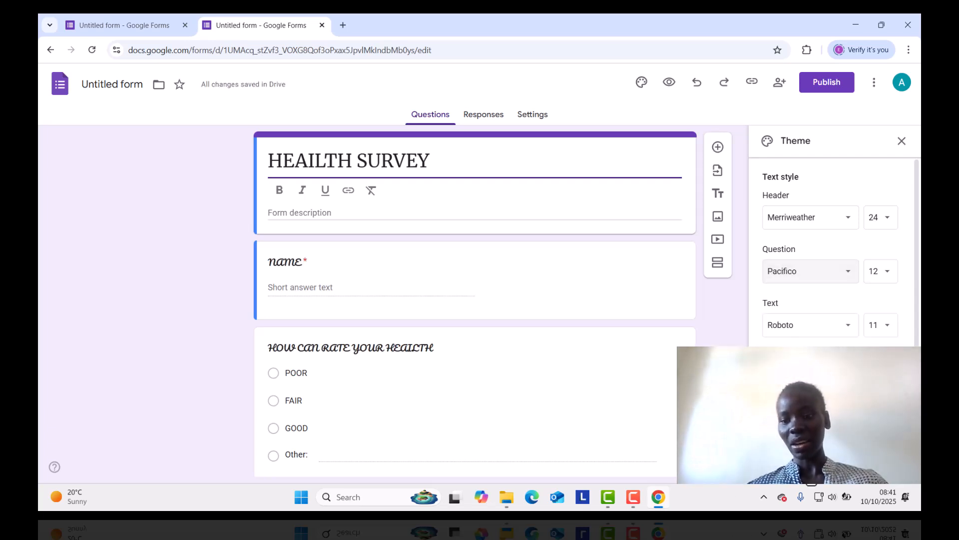
# Set the form's theme colour to red and close the theme options.
pyautogui.click(819, 445)
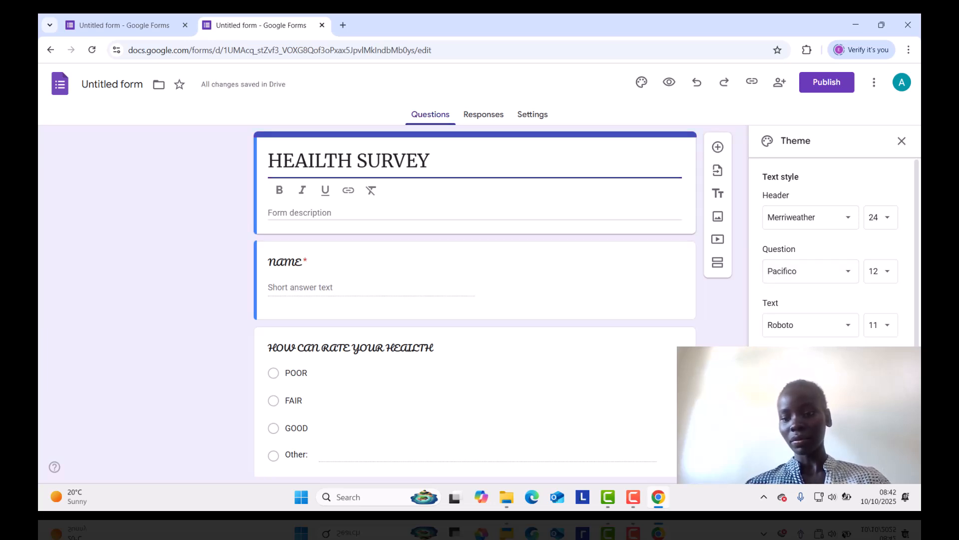
pyautogui.click(771, 445)
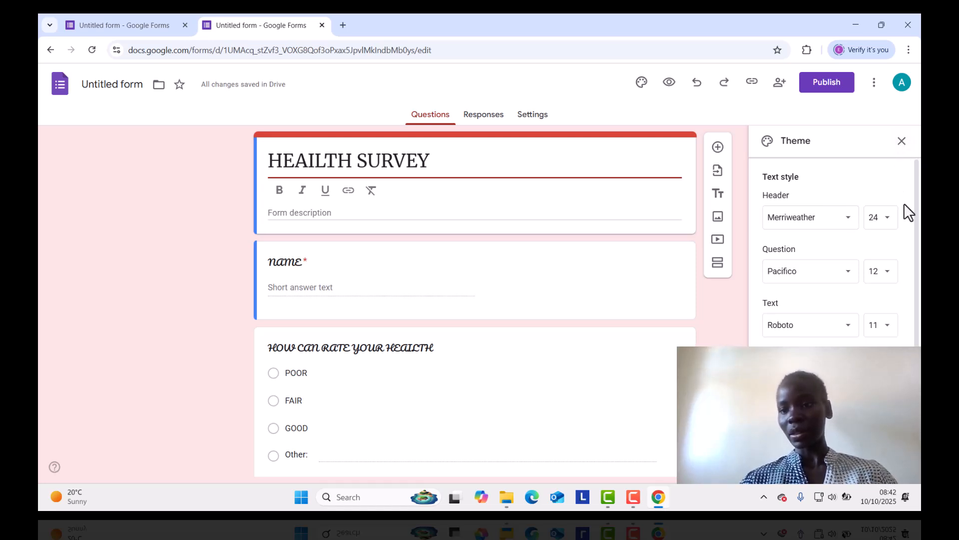
pyautogui.click(889, 224)
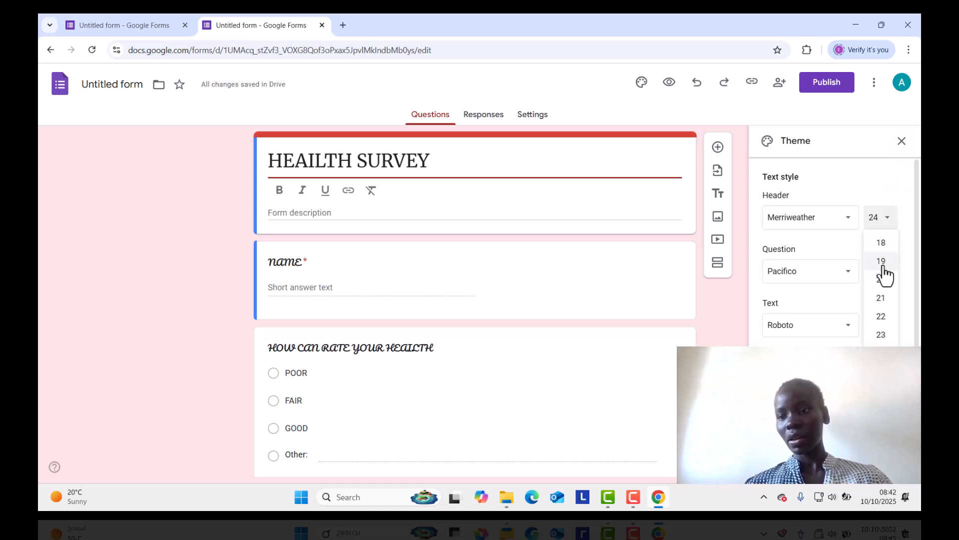
pyautogui.click(903, 142)
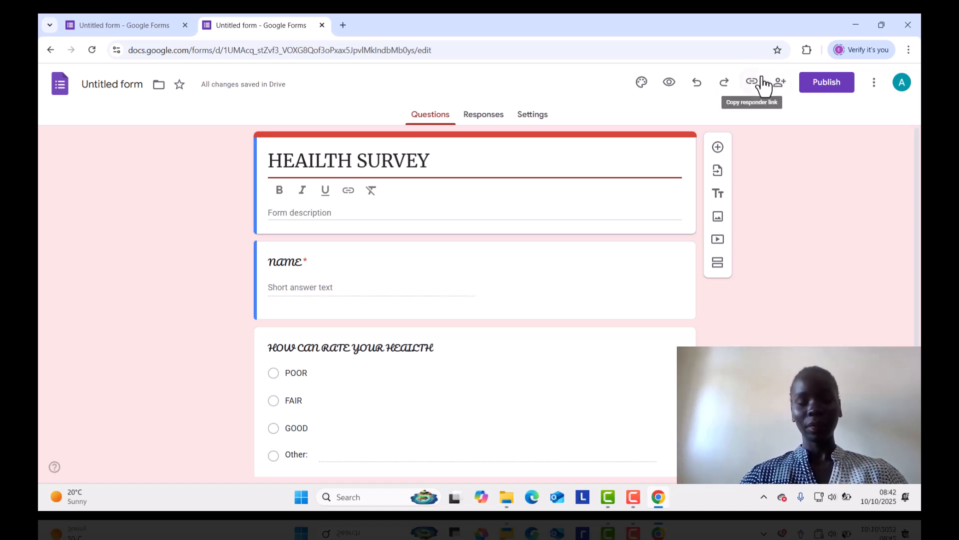
# Review the form's responses and settings pages, and return to the questions.
pyautogui.click(494, 123)
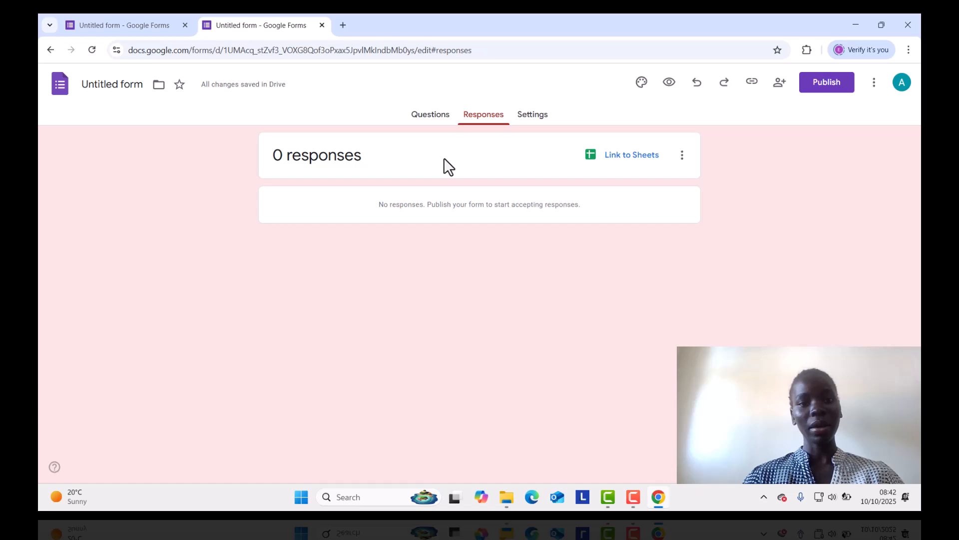
pyautogui.click(531, 119)
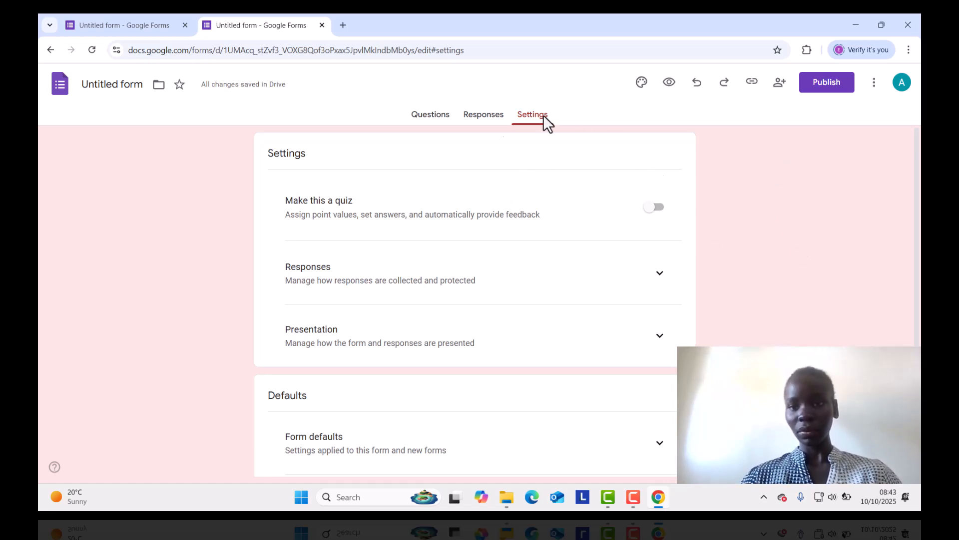
pyautogui.click(433, 129)
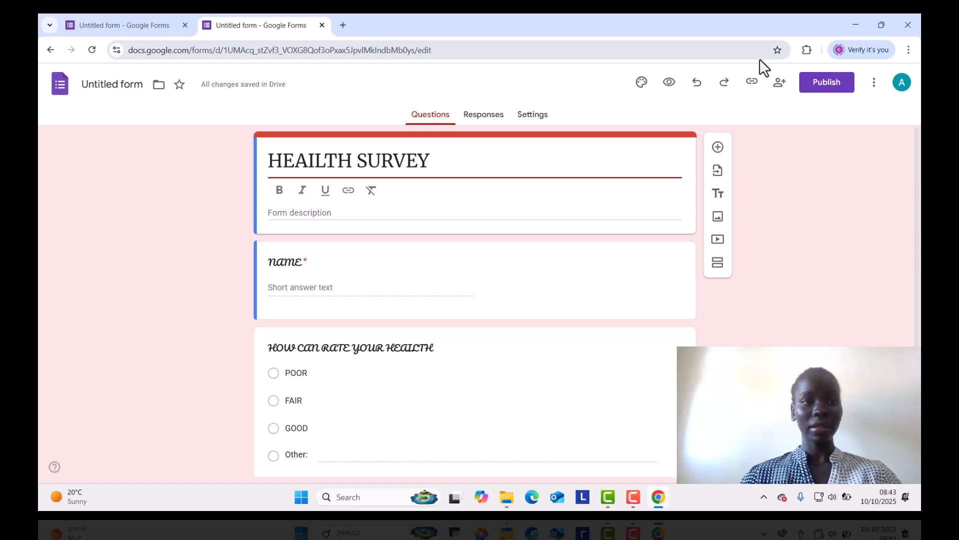
# Share the form with a contact's e-mail address as Responder while managing the publishing access, and dismiss publishing.
pyautogui.click(822, 85)
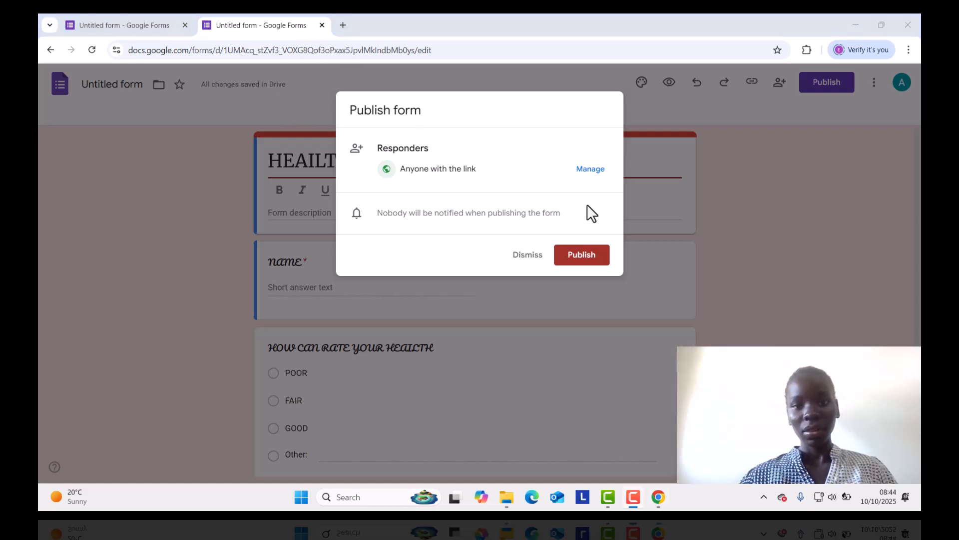
pyautogui.click(589, 173)
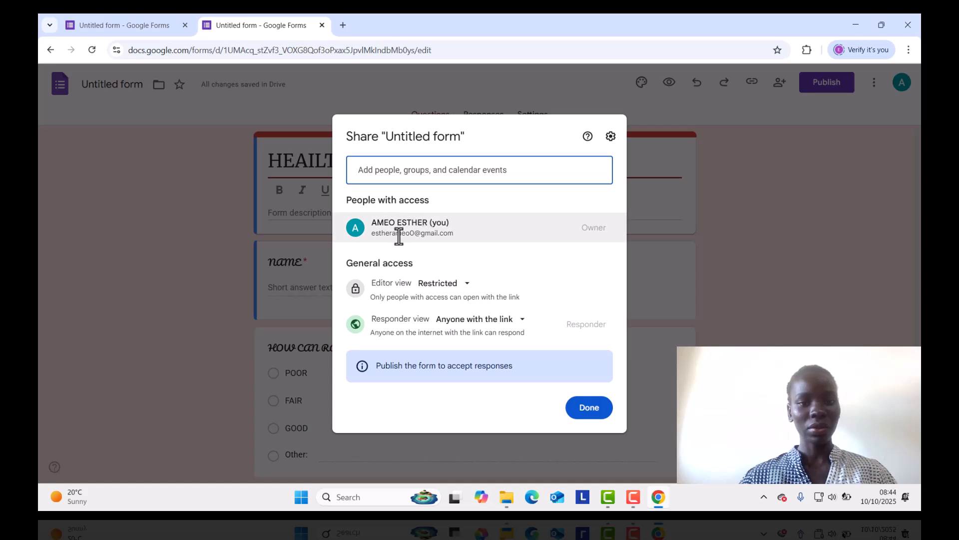
pyautogui.click(447, 223)
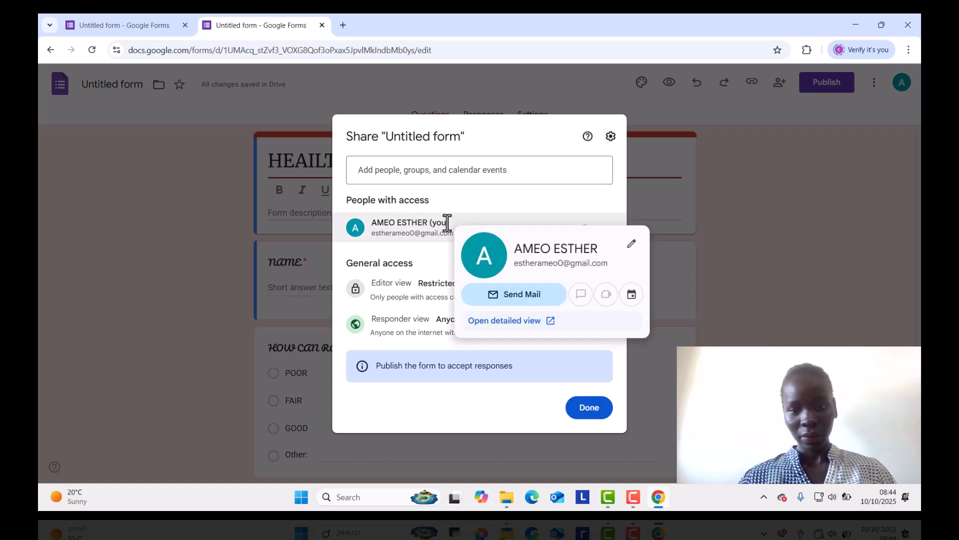
pyautogui.click(528, 303)
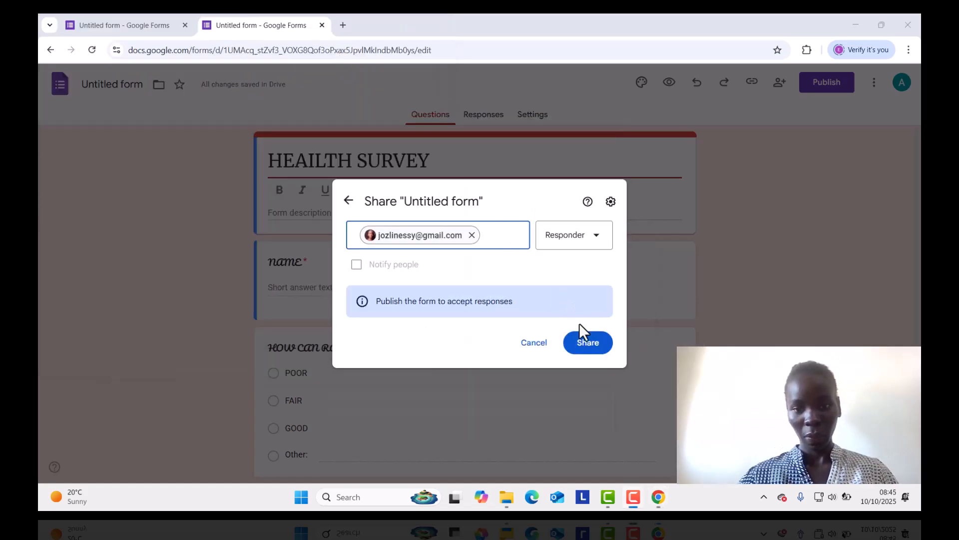
pyautogui.click(581, 341)
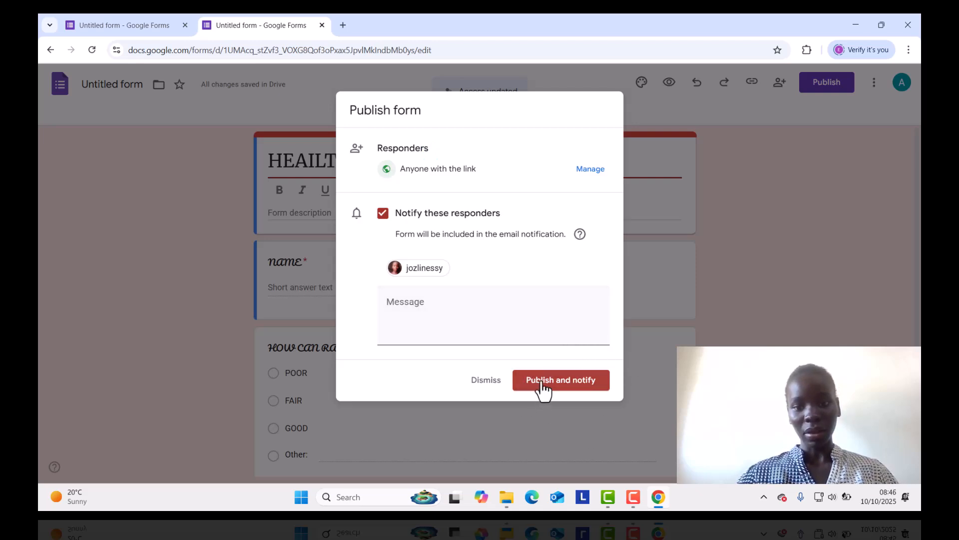
pyautogui.click(482, 381)
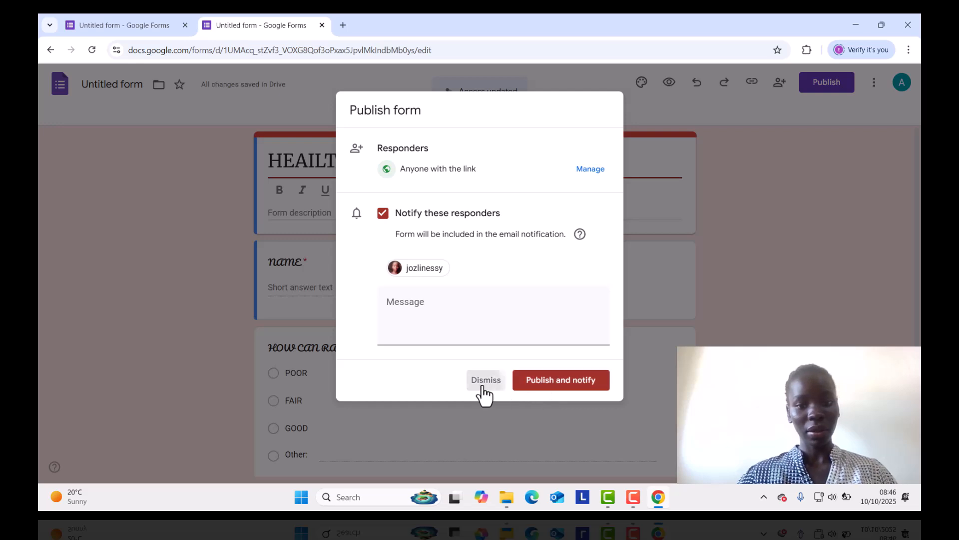